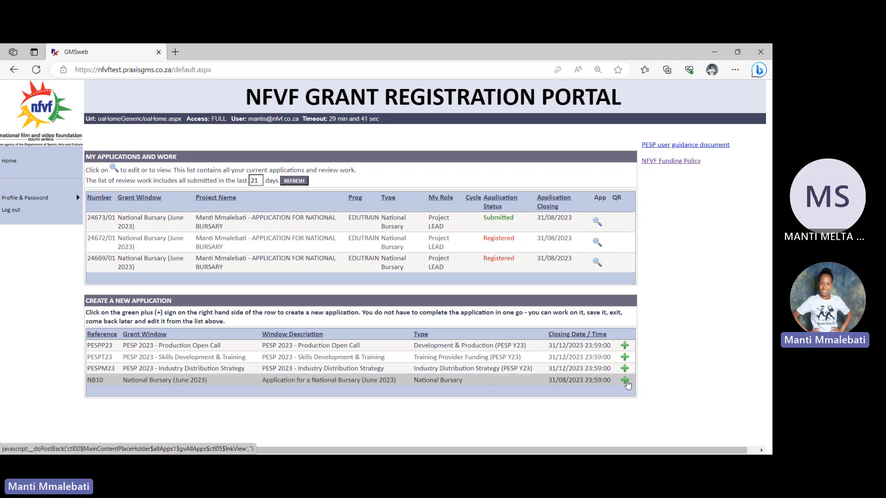
# Create a new National Bursary (June 2023) application and accept the POPI Act terms and conditions to proceed
pyautogui.click(625, 382)
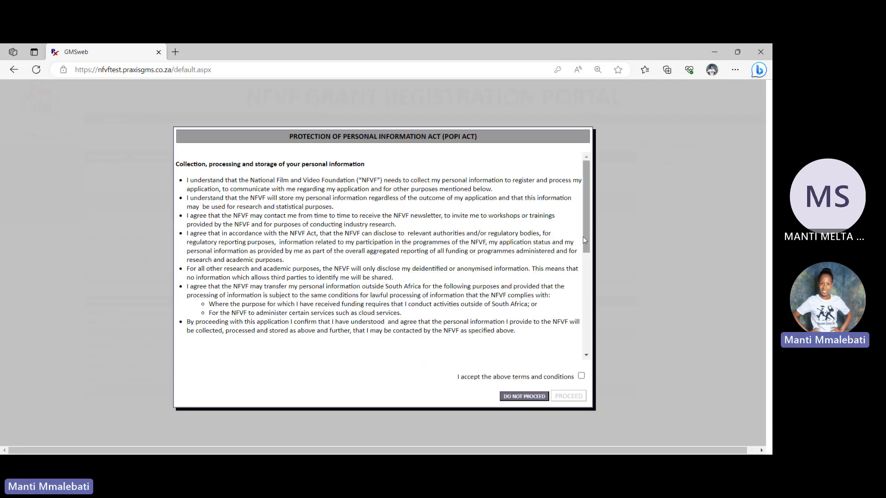
pyautogui.moveTo(590, 231); pyautogui.dragTo(587, 329)
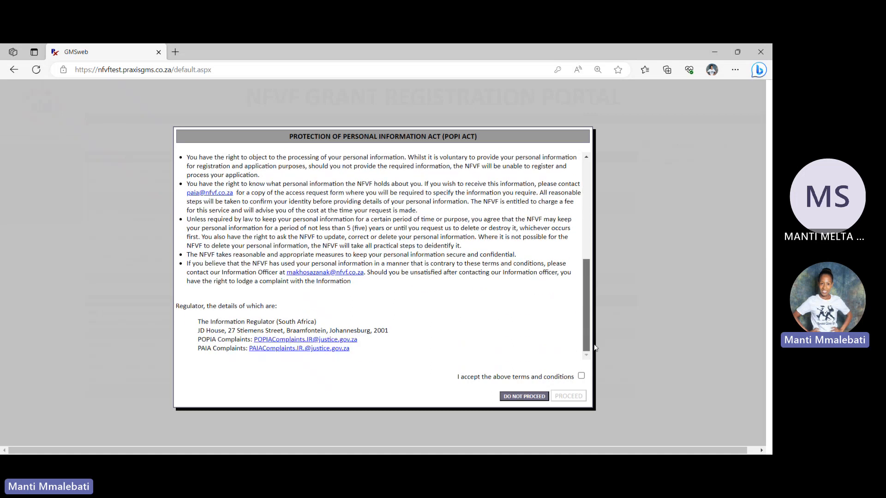
pyautogui.click(580, 376)
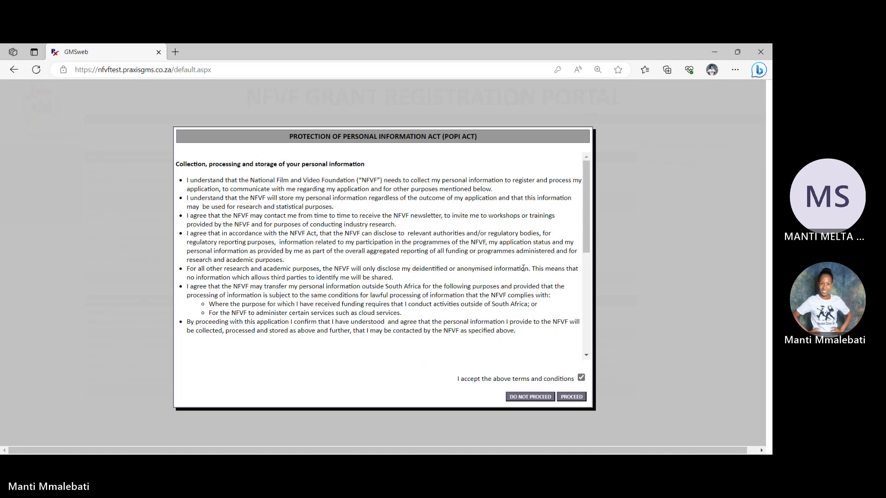
pyautogui.moveTo(590, 238); pyautogui.dragTo(581, 374)
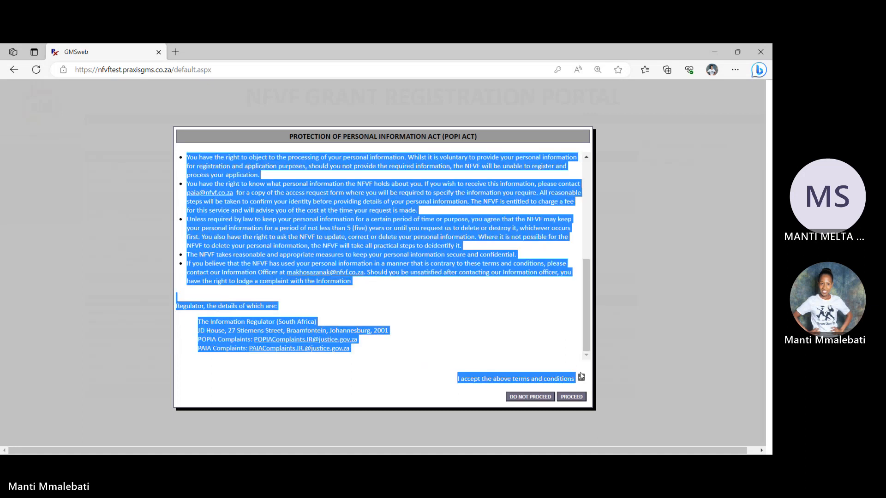
pyautogui.click(667, 316)
pyautogui.click(571, 397)
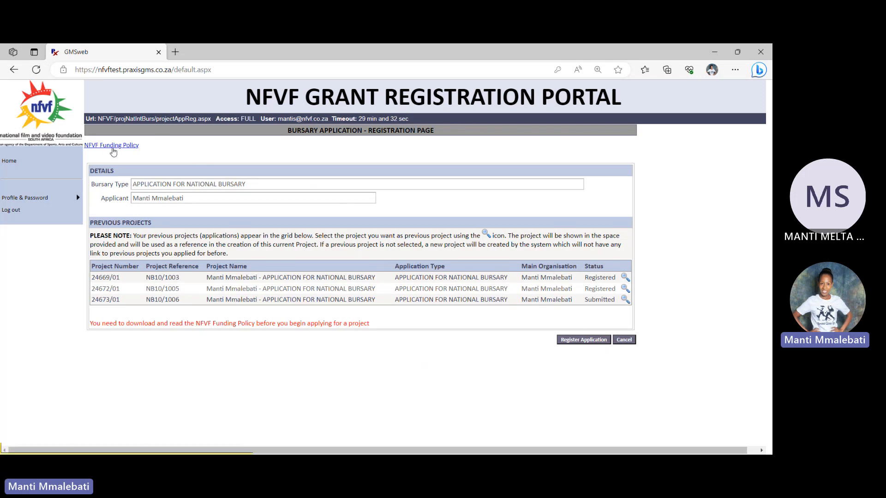
# Open the NFVF Funding Policy document, return to the registration page and register the bursary application
pyautogui.click(113, 149)
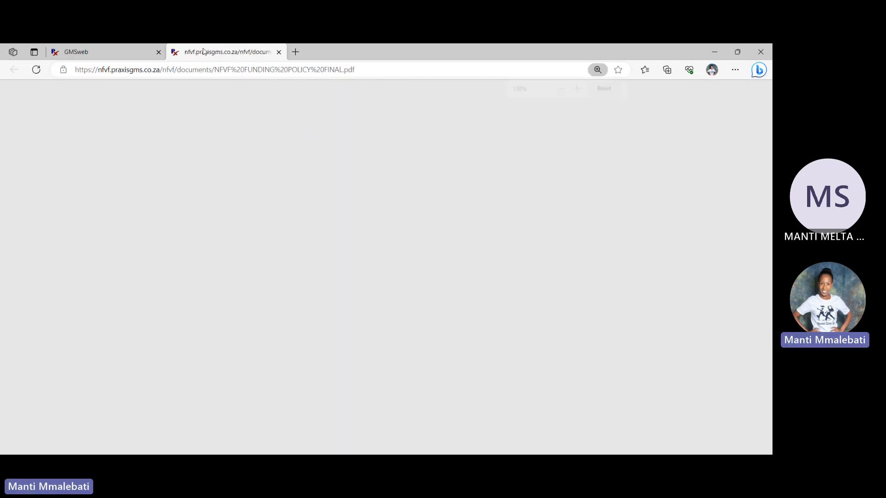
pyautogui.click(97, 53)
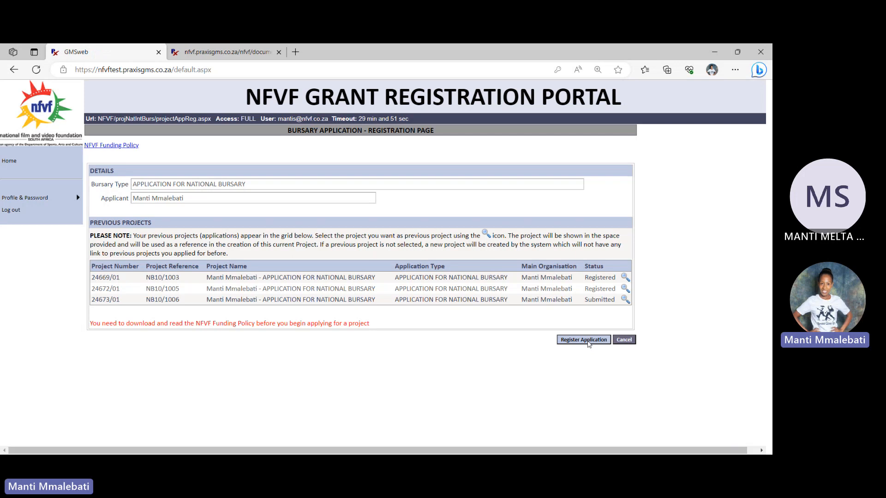
pyautogui.click(588, 342)
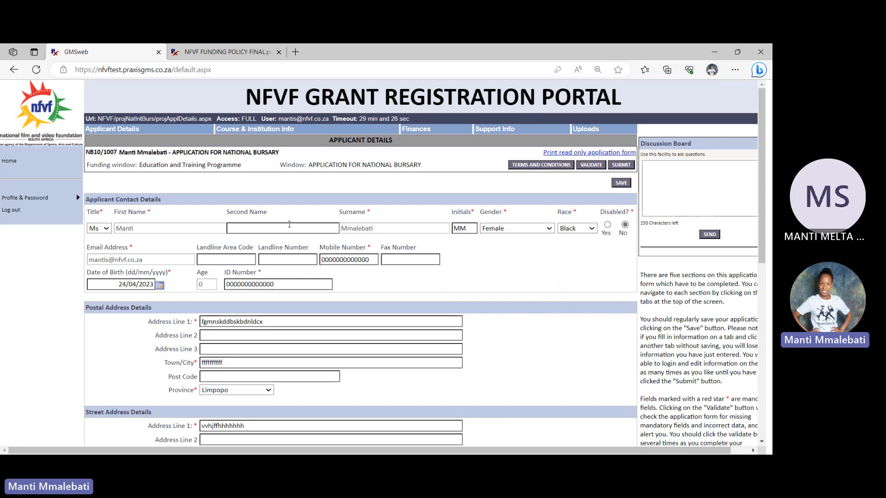
# Review the applicant's contact, ID and postal address fields, reselecting the same date of birth in the calendar
pyautogui.click(289, 224)
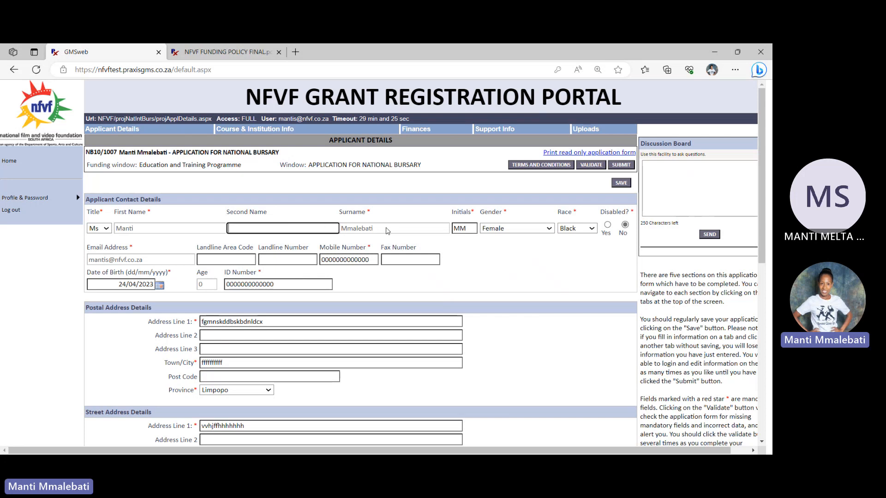
pyautogui.click(453, 228)
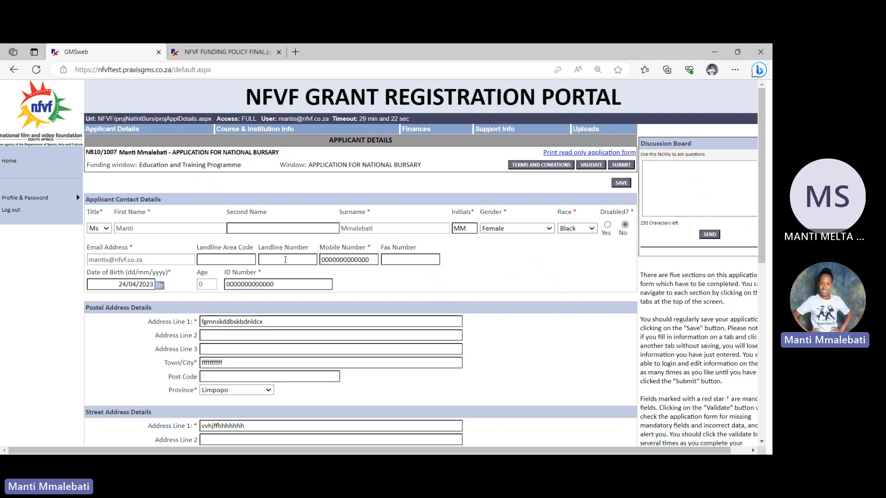
pyautogui.scroll(-2, 606, 222)
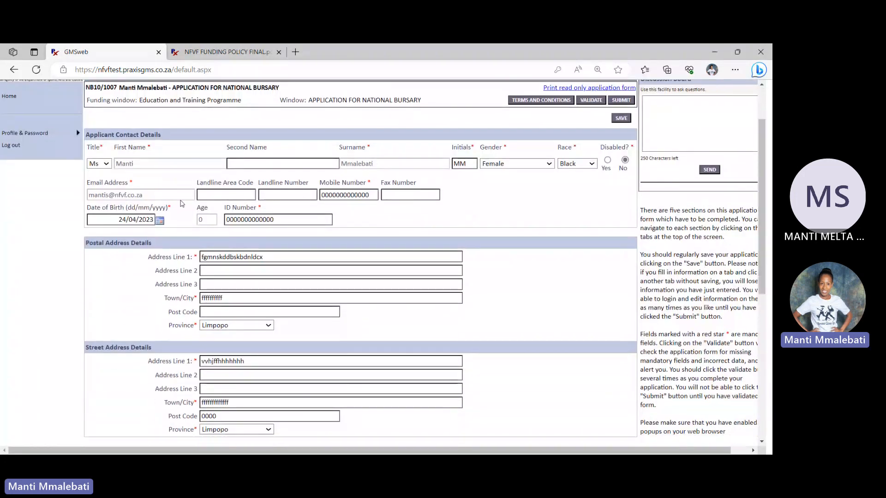
pyautogui.click(353, 195)
pyautogui.click(272, 222)
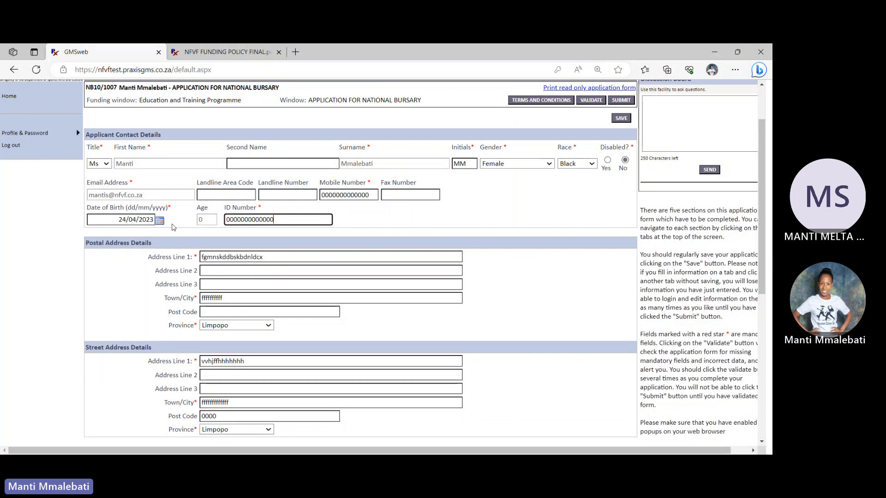
pyautogui.click(160, 220)
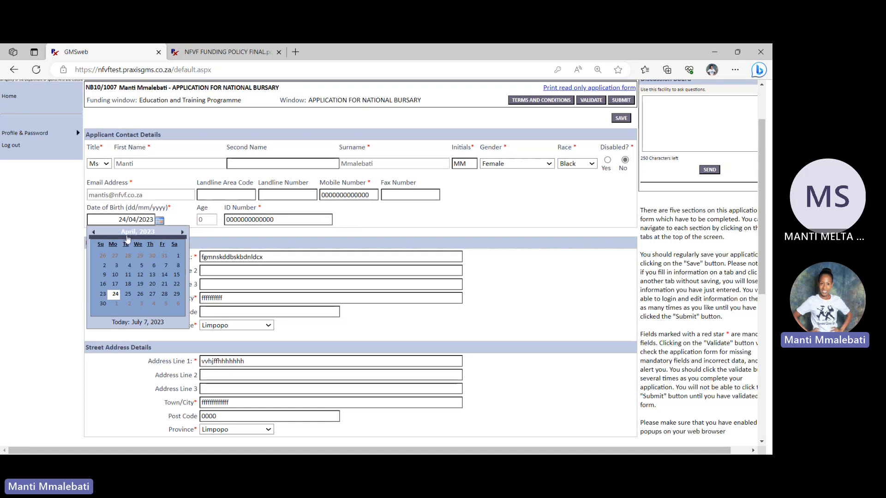
pyautogui.click(93, 233)
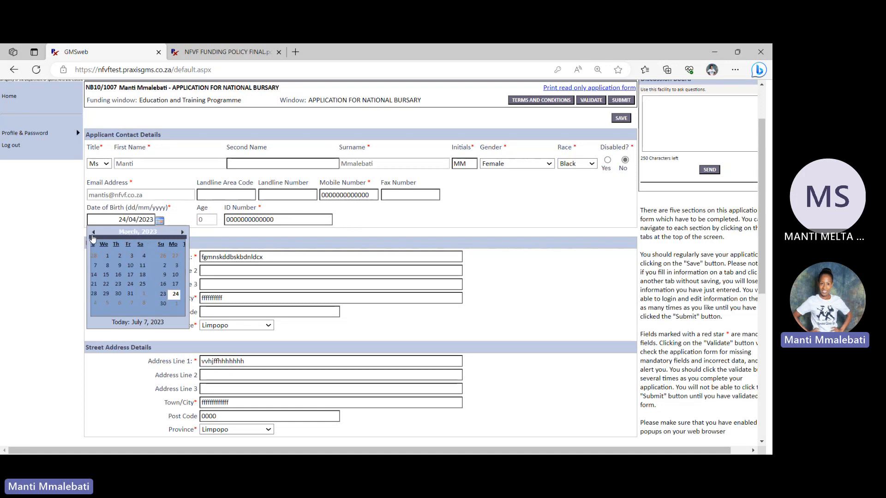
pyautogui.click(183, 233)
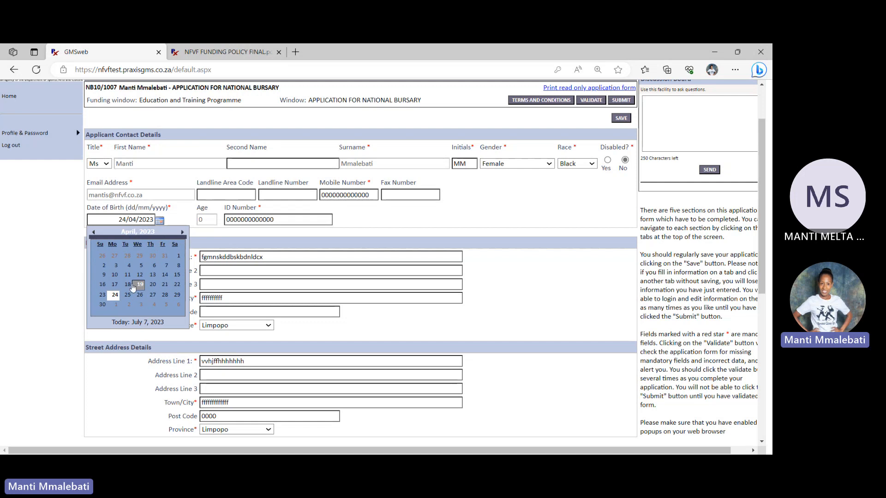
pyautogui.click(115, 294)
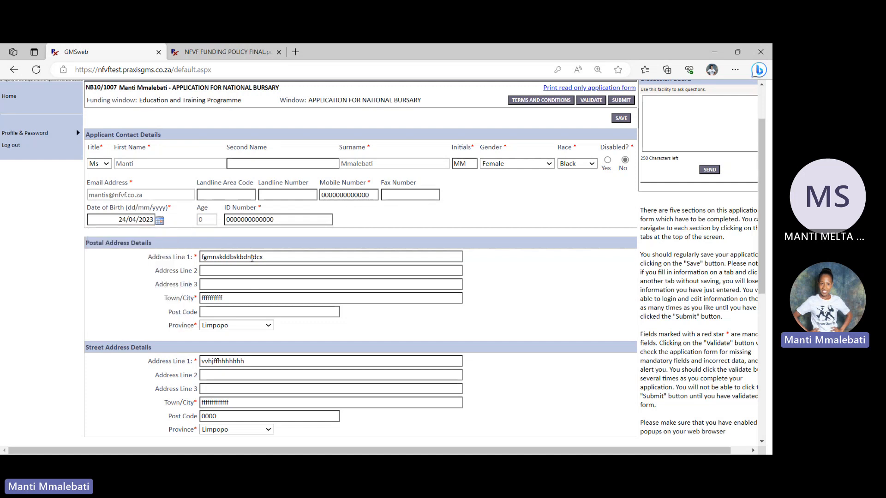
pyautogui.click(252, 258)
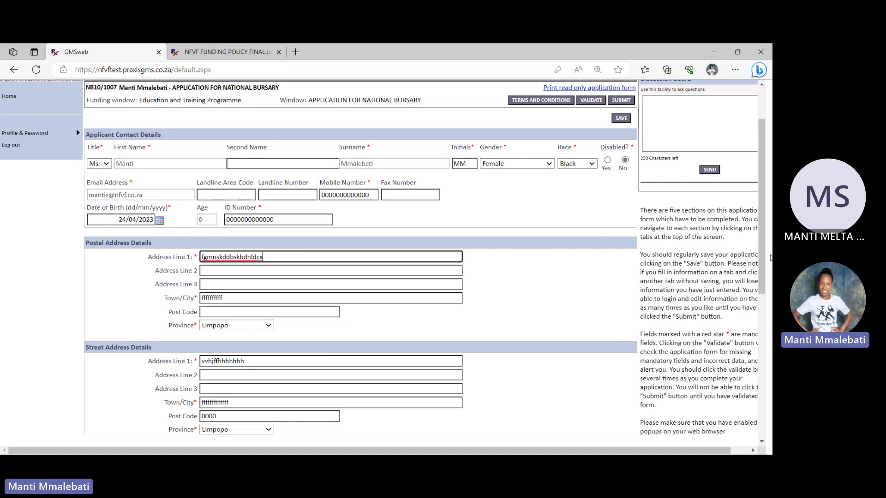
# Answer No to the NFVF relationship, joint project involvement and first application questions, and save the applicant details
pyautogui.scroll(-5, 374, 258)
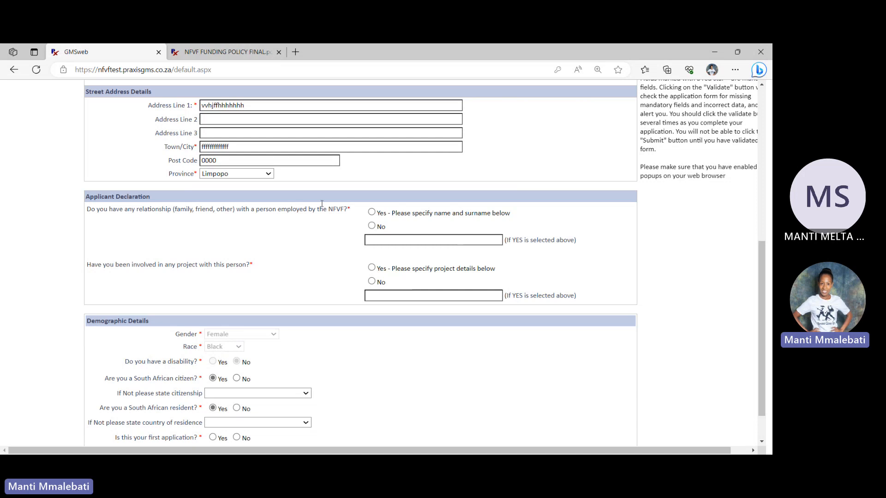
pyautogui.click(371, 225)
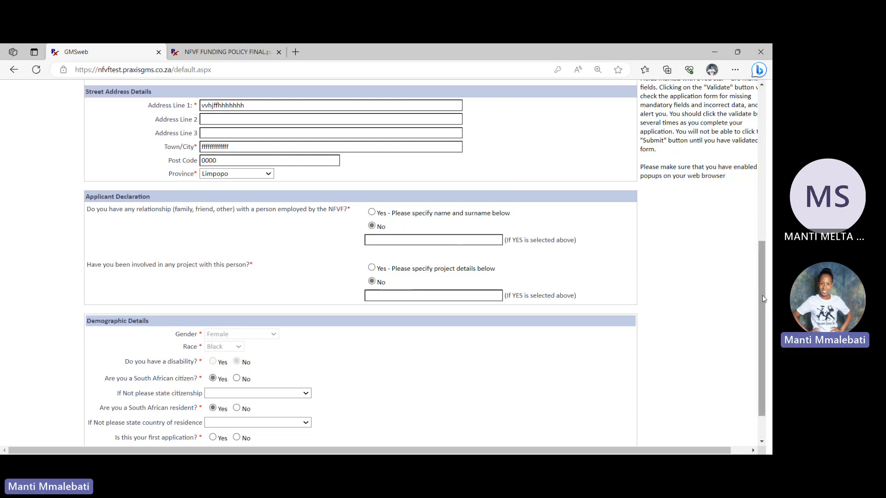
pyautogui.scroll(-2, 758, 303)
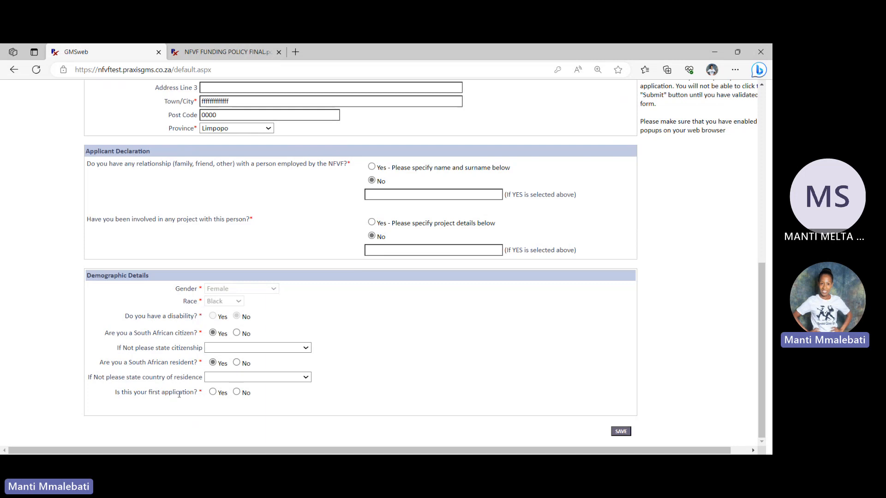
pyautogui.click(238, 393)
pyautogui.click(627, 432)
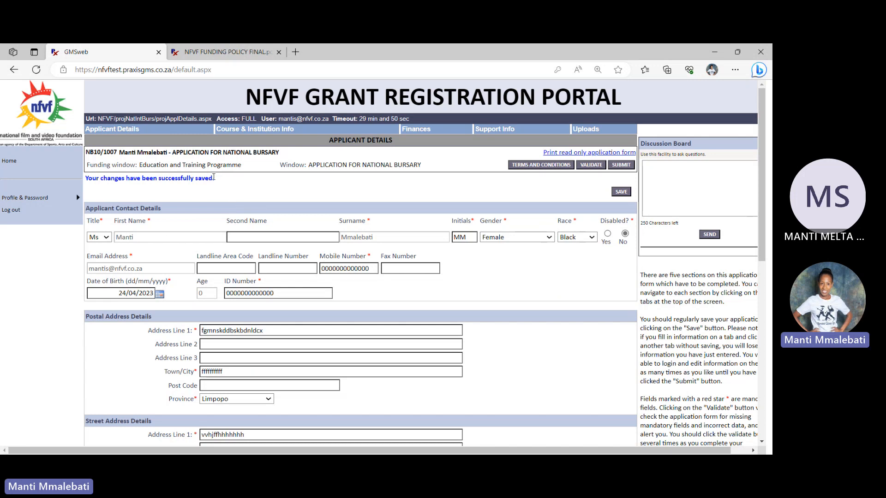
pyautogui.moveTo(214, 179); pyautogui.dragTo(86, 179)
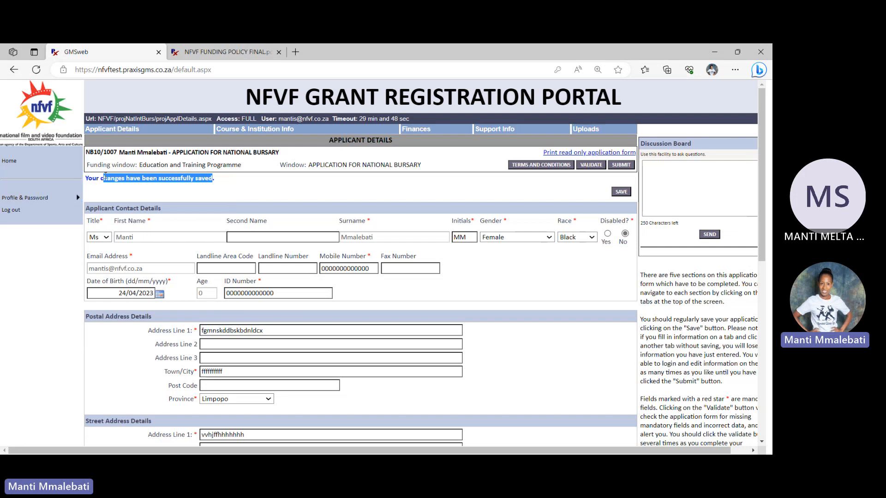
pyautogui.click(219, 179)
pyautogui.moveTo(220, 182); pyautogui.dragTo(97, 183)
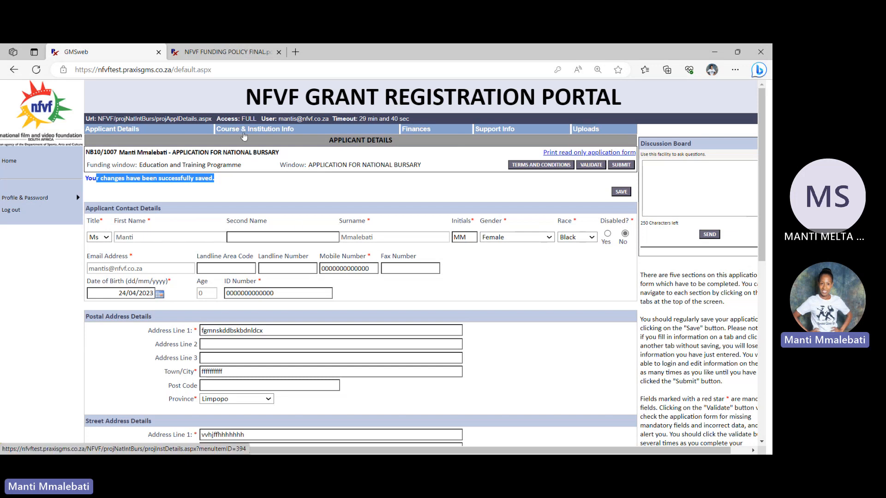
# In the course and institution section, enter Diploma in Film and TV with a duration of 3 years and year of study 1
pyautogui.click(244, 132)
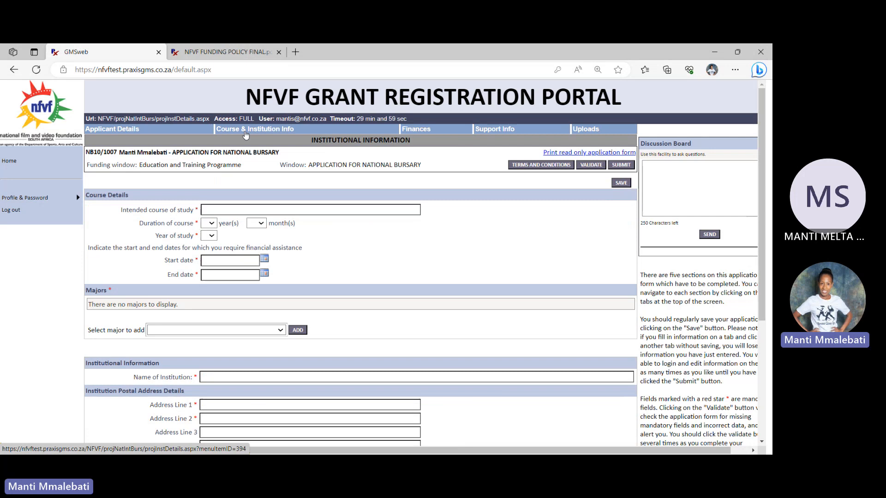
pyautogui.click(236, 211)
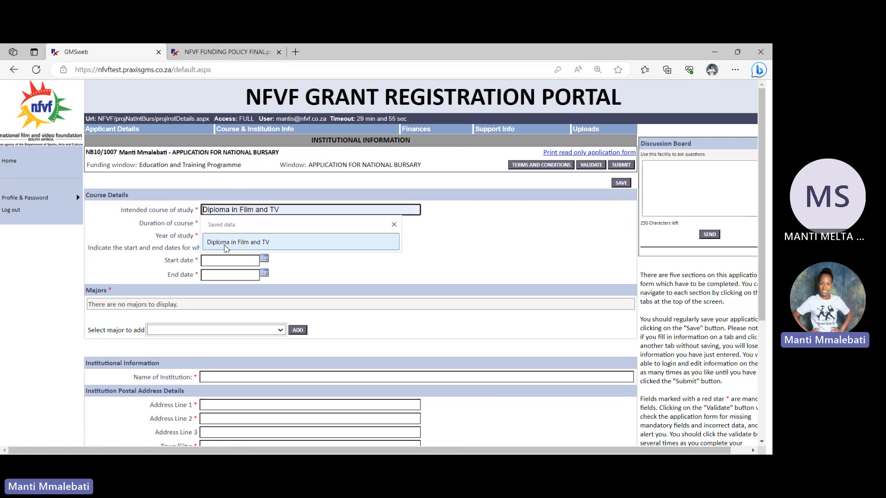
pyautogui.click(225, 243)
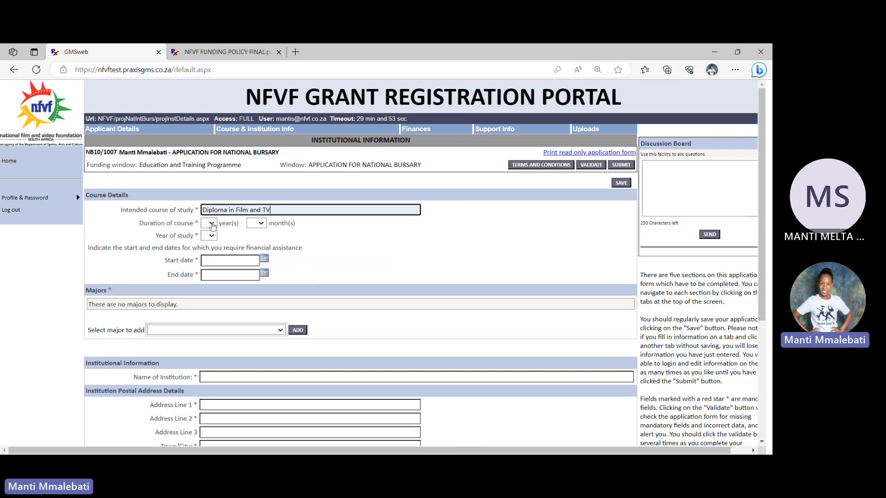
pyautogui.click(212, 224)
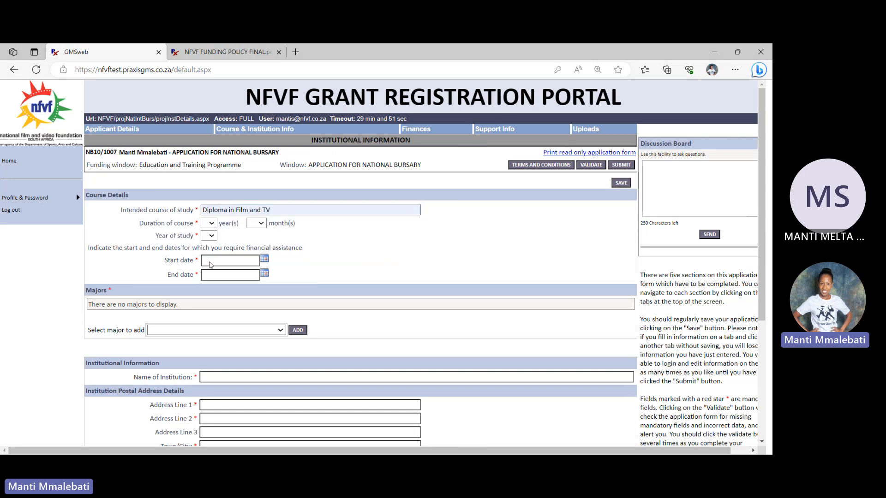
pyautogui.click(211, 262)
pyautogui.click(211, 238)
pyautogui.click(212, 254)
# Set the start date of the required financial assistance to 01/02/2024
pyautogui.click(236, 260)
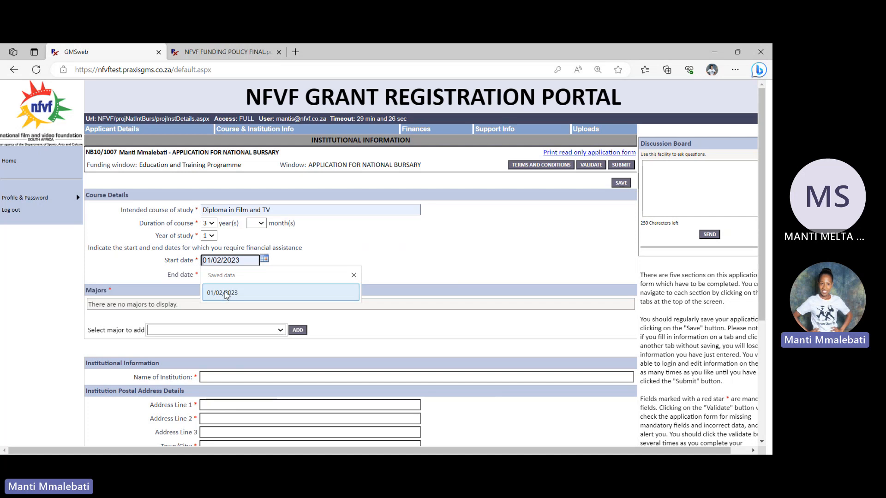
pyautogui.click(229, 296)
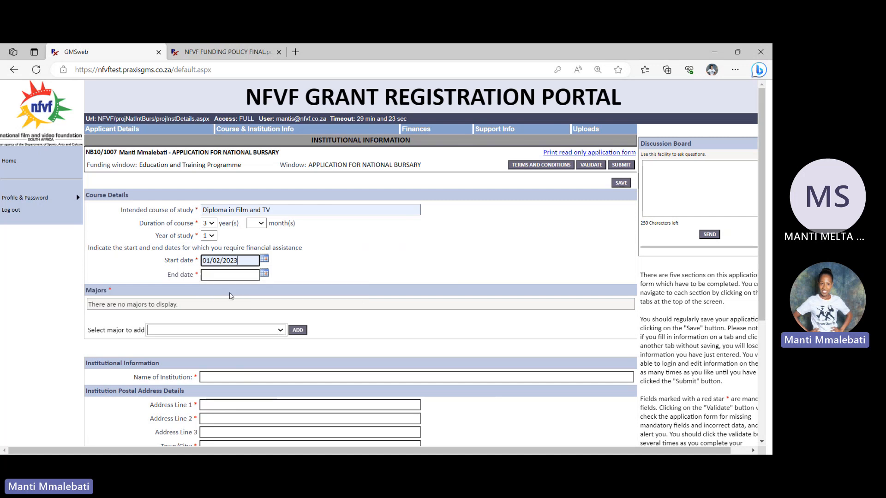
pyautogui.press('BackSpace')
pyautogui.write('4')
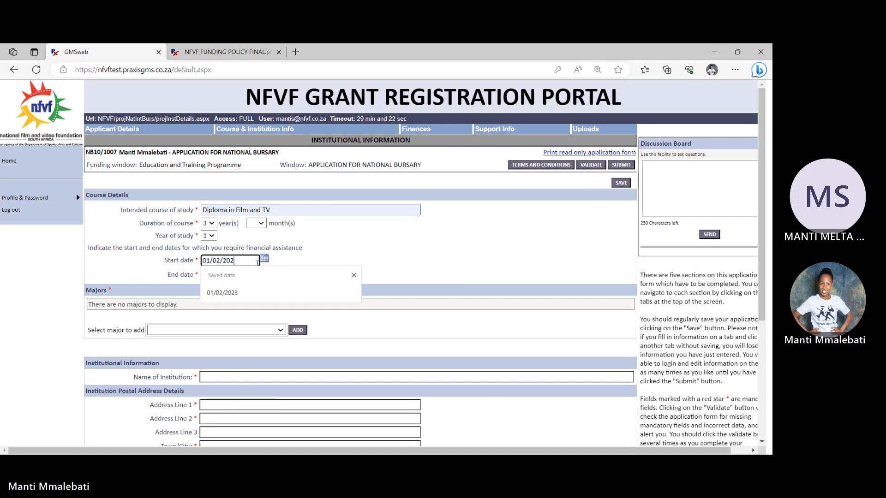
# Set the end date of the required financial assistance to 31/12/2024
pyautogui.click(264, 274)
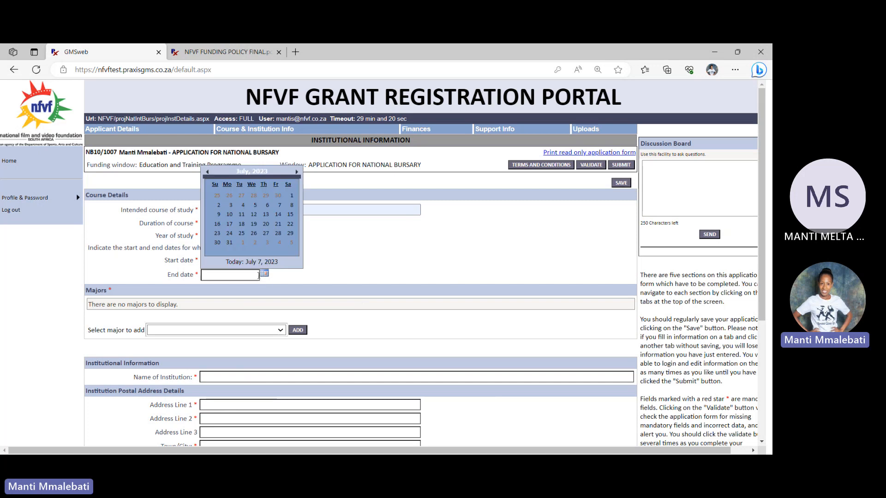
pyautogui.click(277, 171)
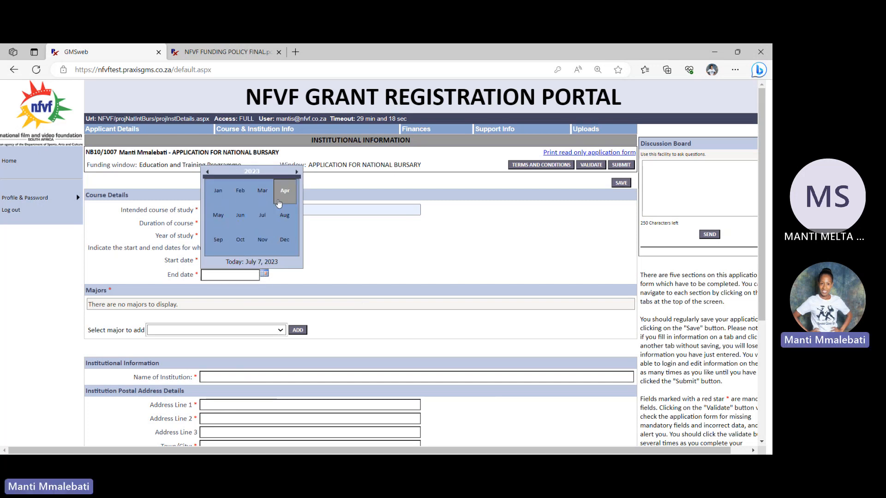
pyautogui.click(286, 243)
pyautogui.click(217, 243)
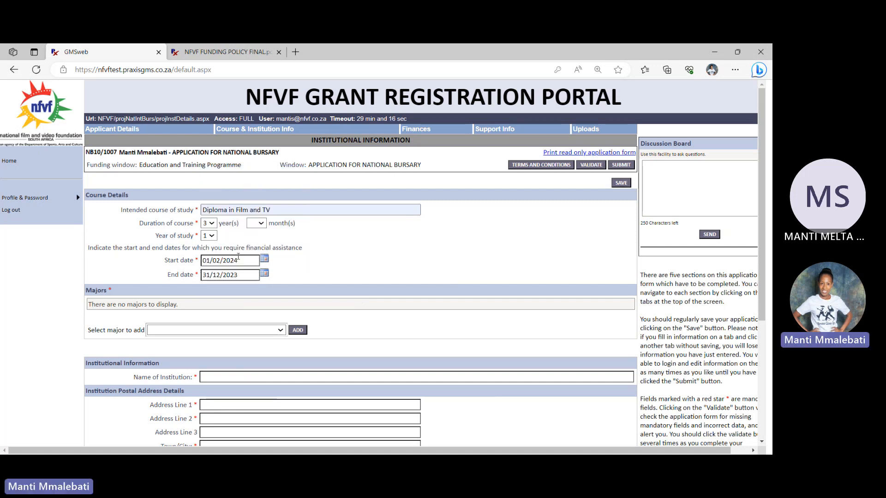
pyautogui.click(249, 272)
pyautogui.press('BackSpace')
pyautogui.write('4')
pyautogui.click(407, 262)
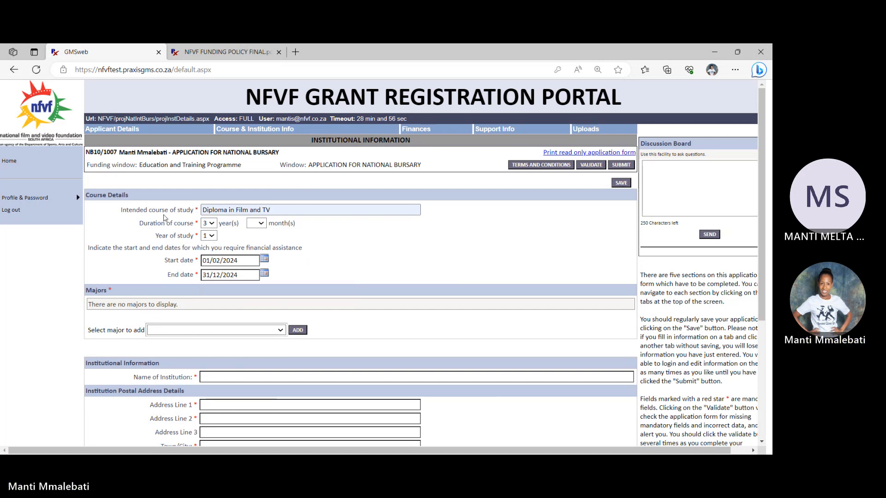
# Add Editing, Directing and Producing as the majors for the course
pyautogui.click(168, 209)
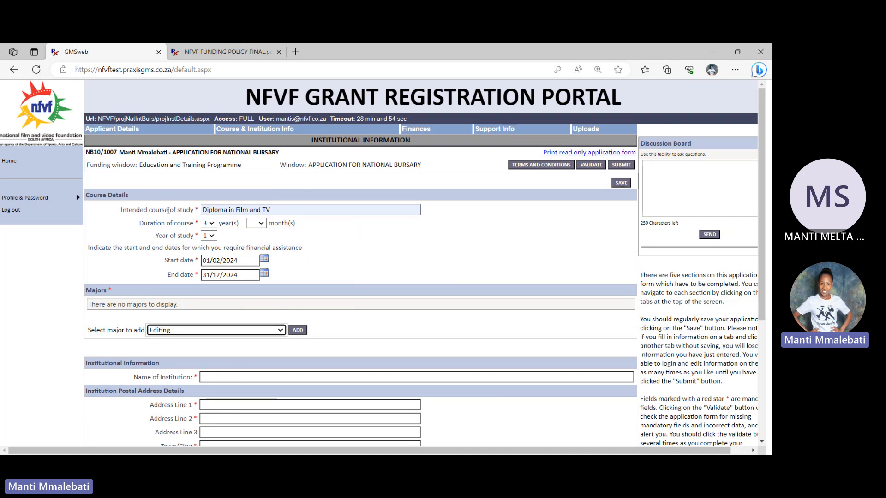
pyautogui.click(298, 331)
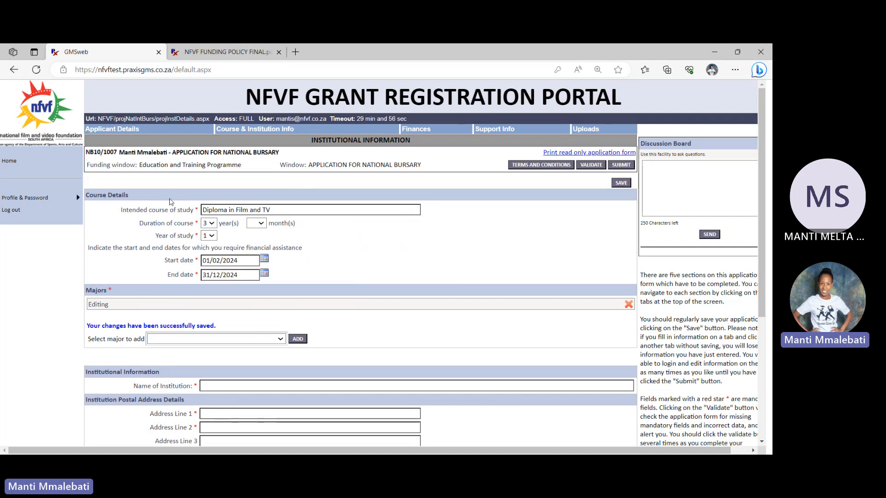
pyautogui.click(168, 200)
pyautogui.click(298, 339)
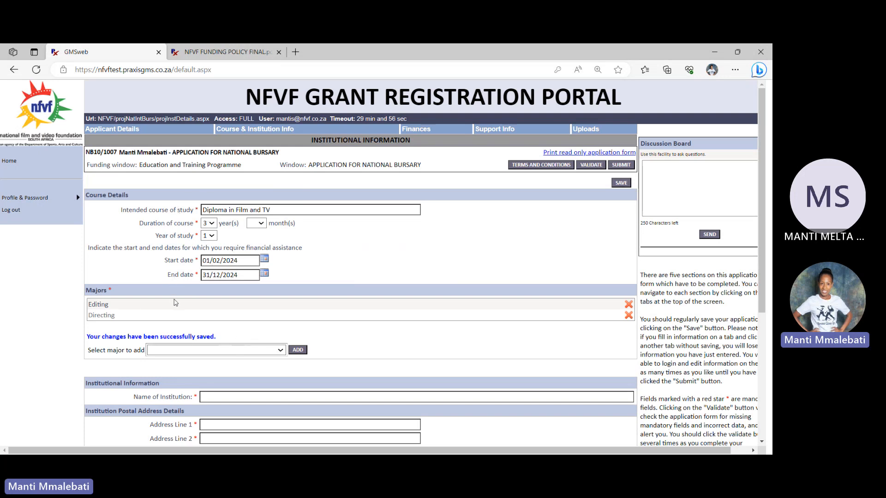
pyautogui.click(177, 329)
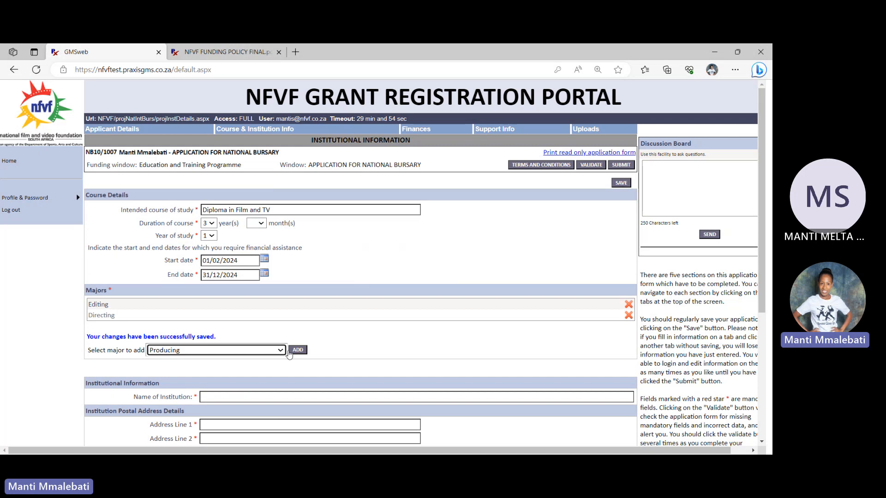
pyautogui.click(297, 353)
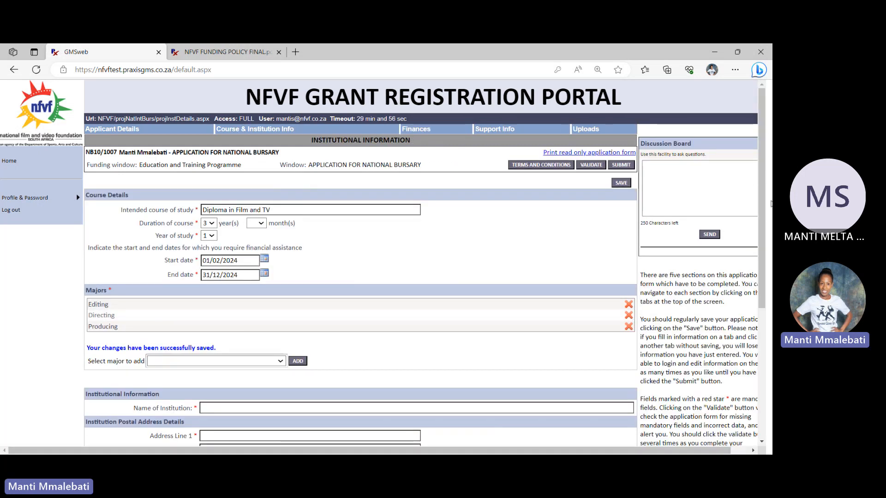
# Enter University of Johannesburg as the name of the institution
pyautogui.scroll(-4, 197, 207)
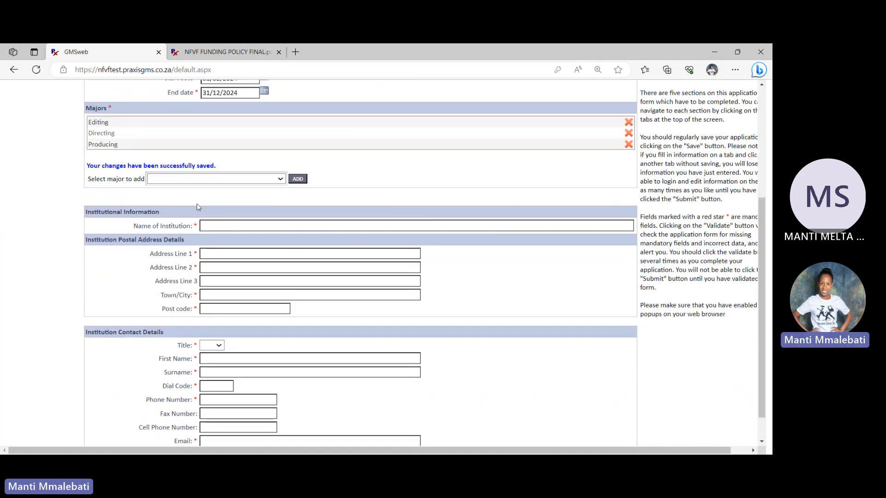
pyautogui.click(233, 226)
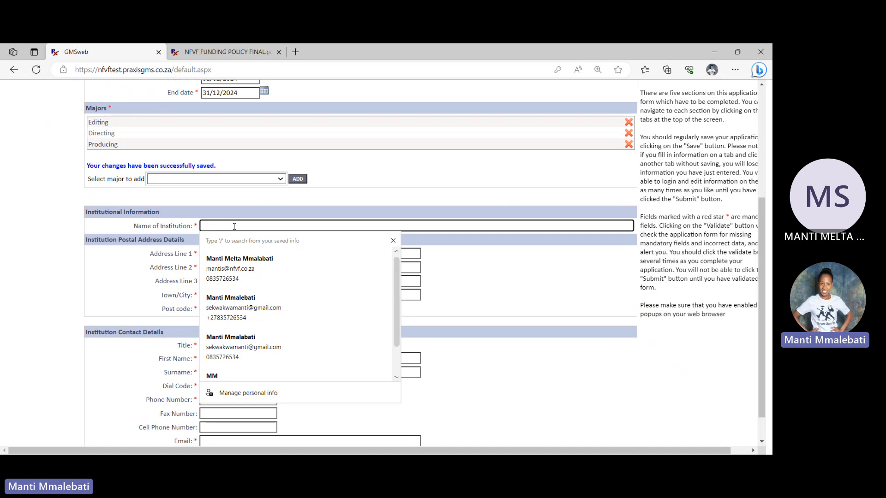
pyautogui.write('u')
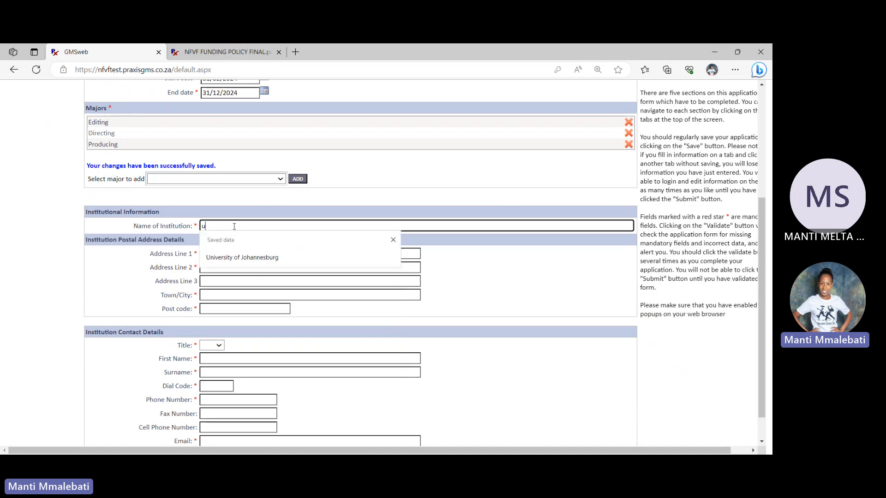
pyautogui.click(242, 257)
# Fill in the first two address lines, town and post code of the institution's postal address
pyautogui.click(211, 255)
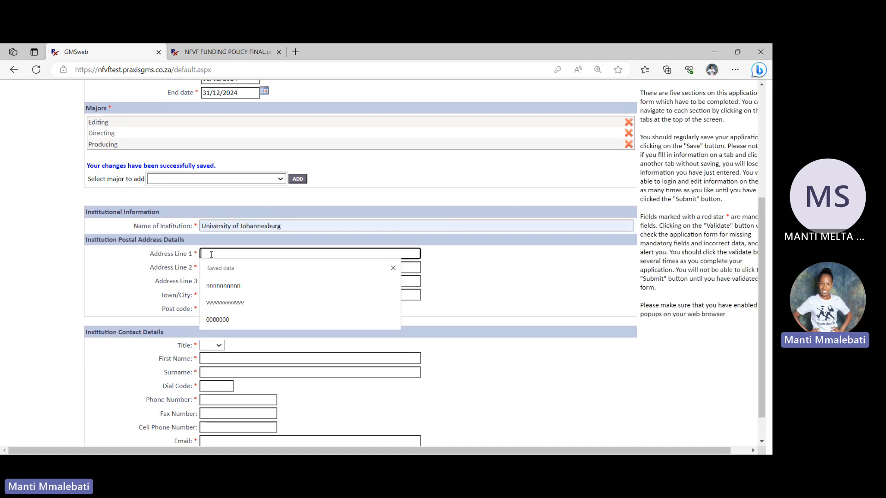
pyautogui.write('GGGGGGG')
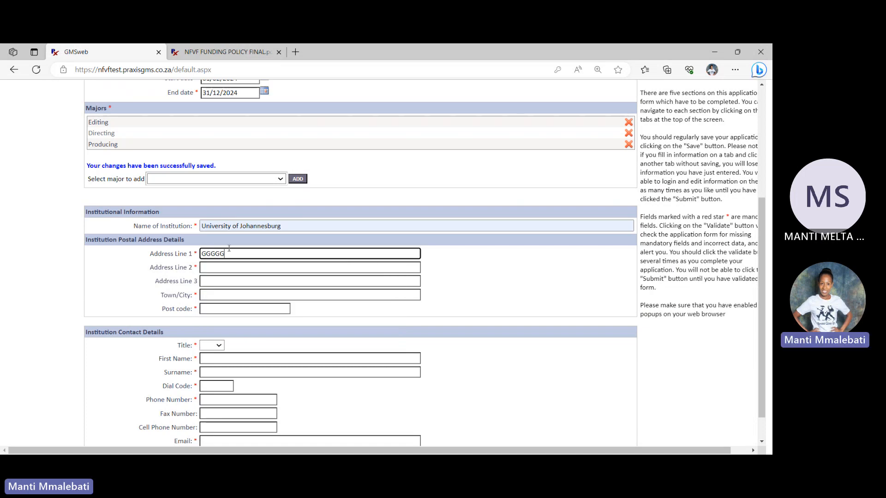
pyautogui.click(235, 267)
pyautogui.write('GGGGGGG')
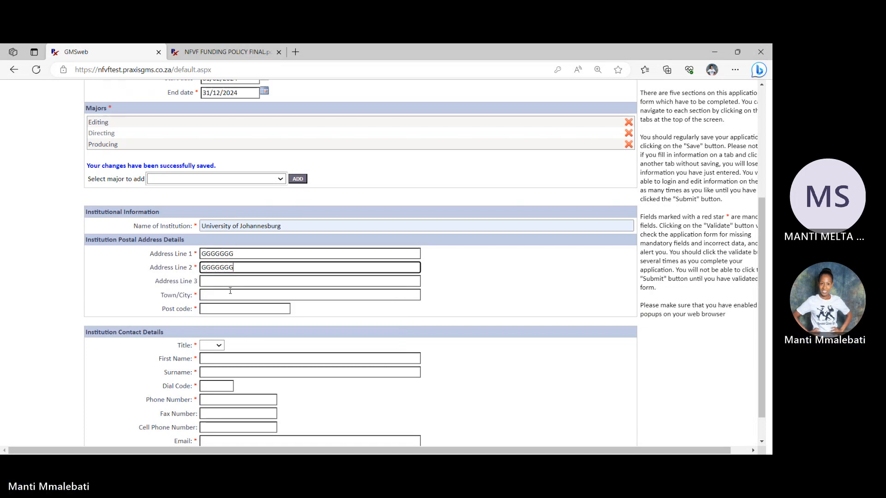
pyautogui.click(233, 291)
pyautogui.write('G')
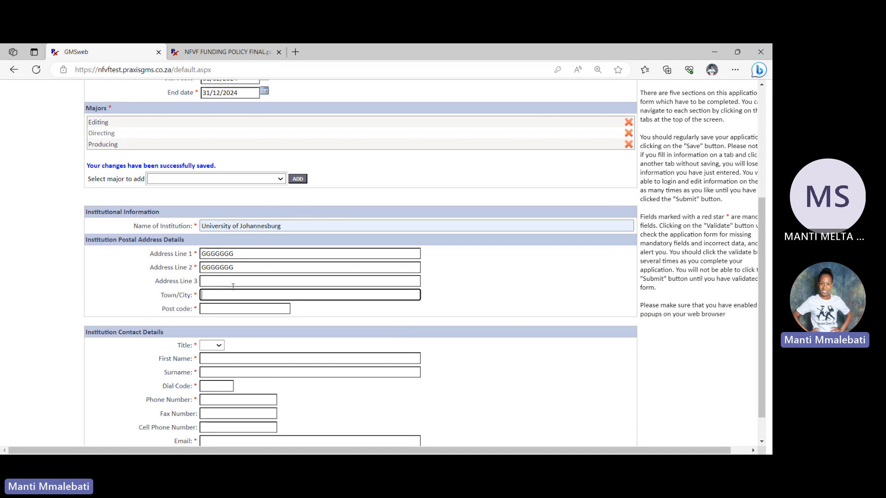
pyautogui.write('jO')
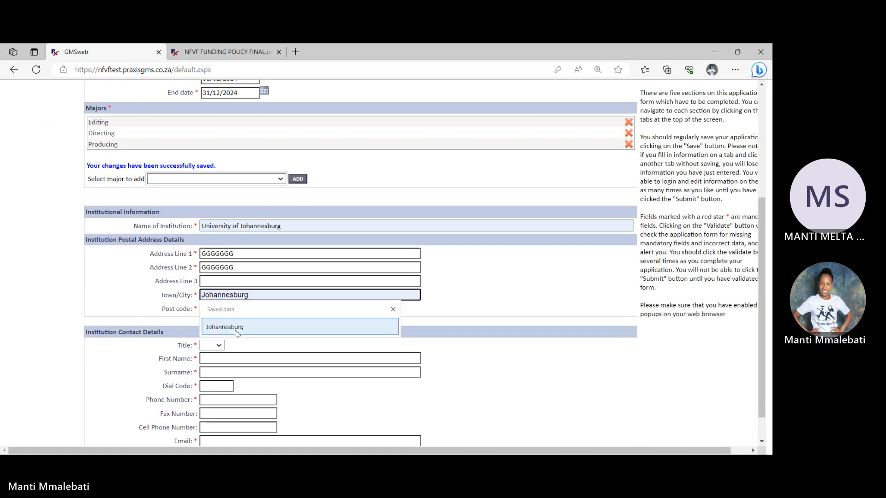
pyautogui.click(236, 330)
pyautogui.click(215, 308)
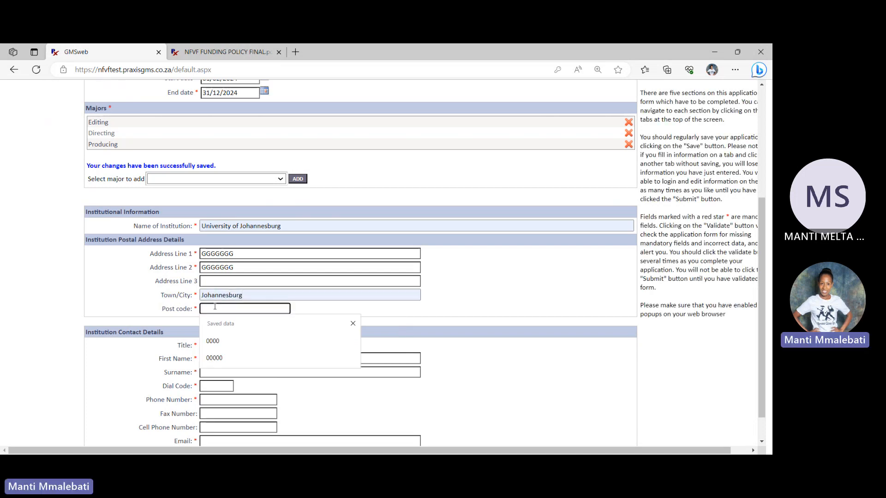
pyautogui.click(223, 341)
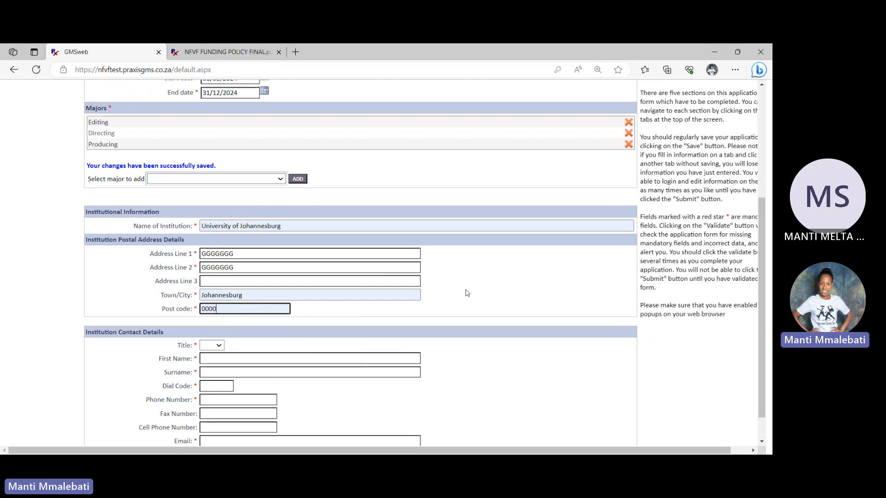
# Set the institution contact's title to Ms and enter the contact's first name and surname
pyautogui.scroll(-2, 769, 328)
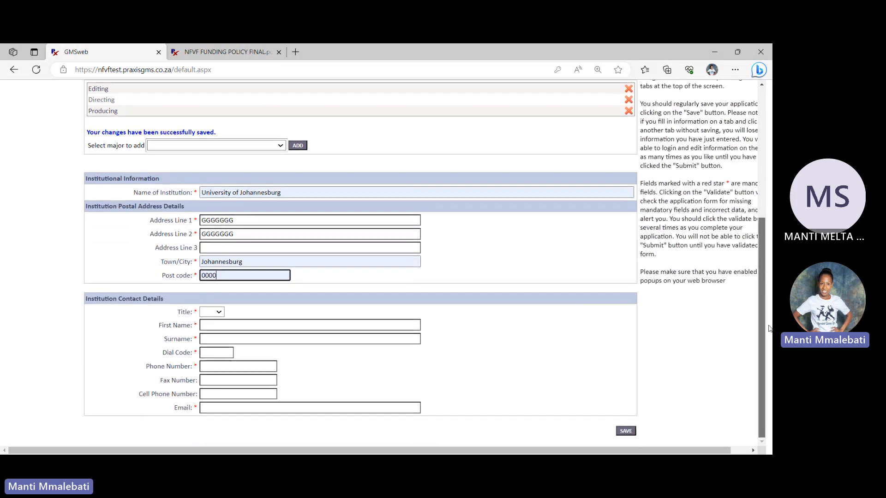
pyautogui.click(214, 314)
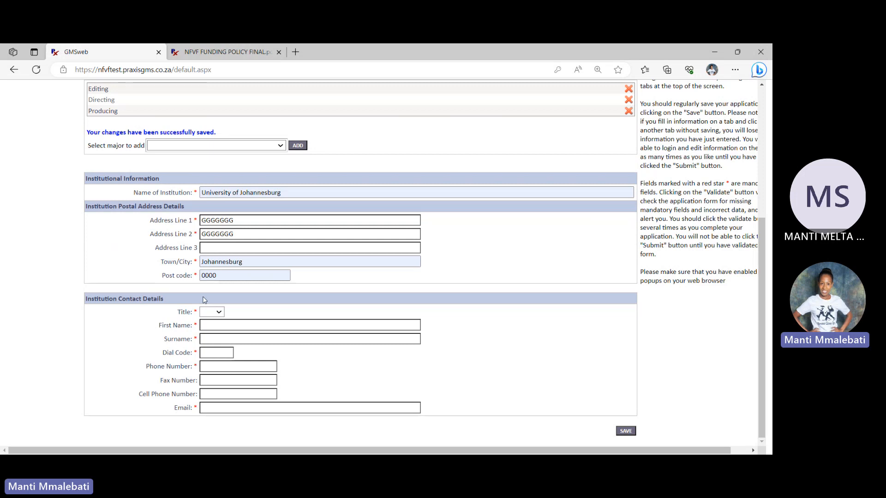
pyautogui.click(213, 362)
pyautogui.click(222, 324)
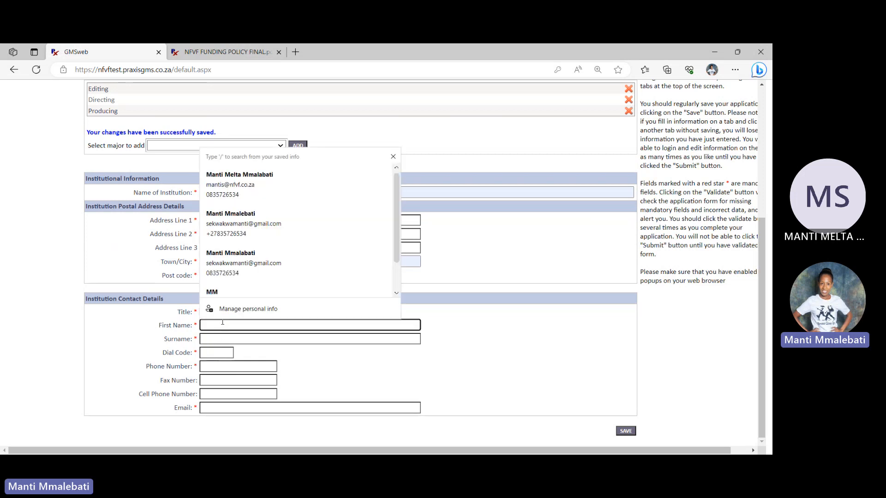
pyautogui.write('sAR')
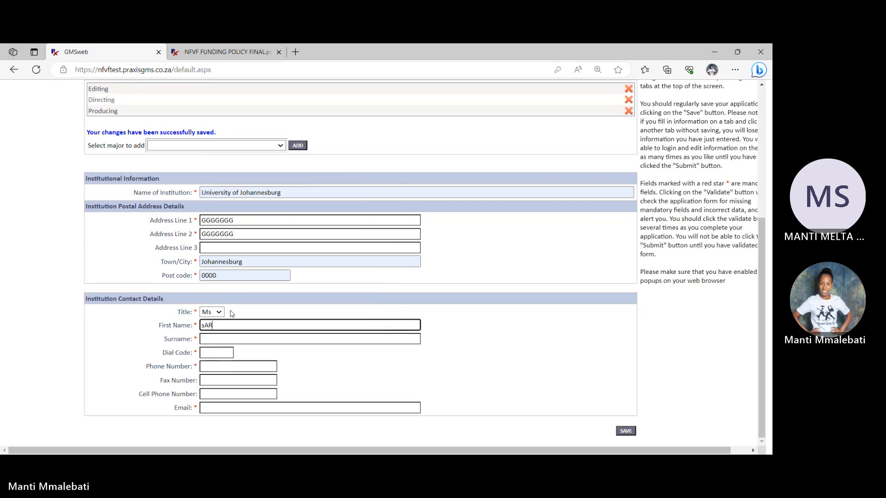
pyautogui.press('BackSpace')
pyautogui.press('BackSpace')
pyautogui.press('BackSpace')
pyautogui.press('BackSpace')
pyautogui.write('Sa')
pyautogui.click(231, 340)
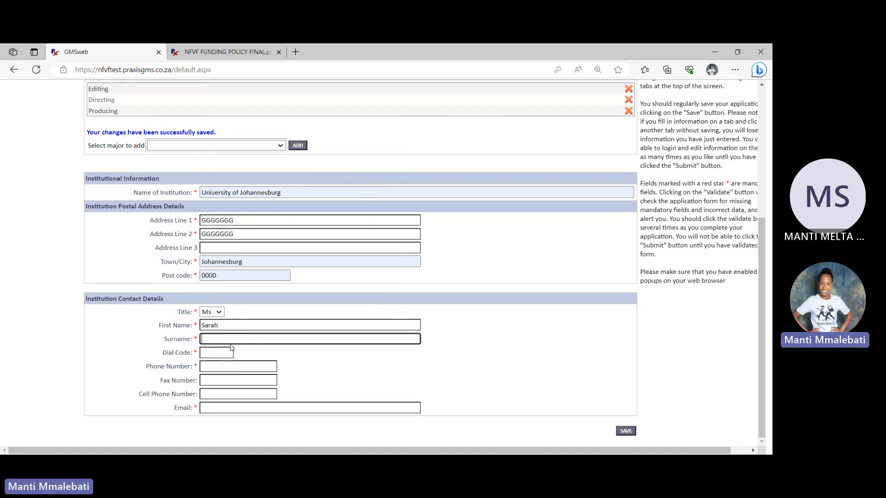
pyautogui.write('Smith')
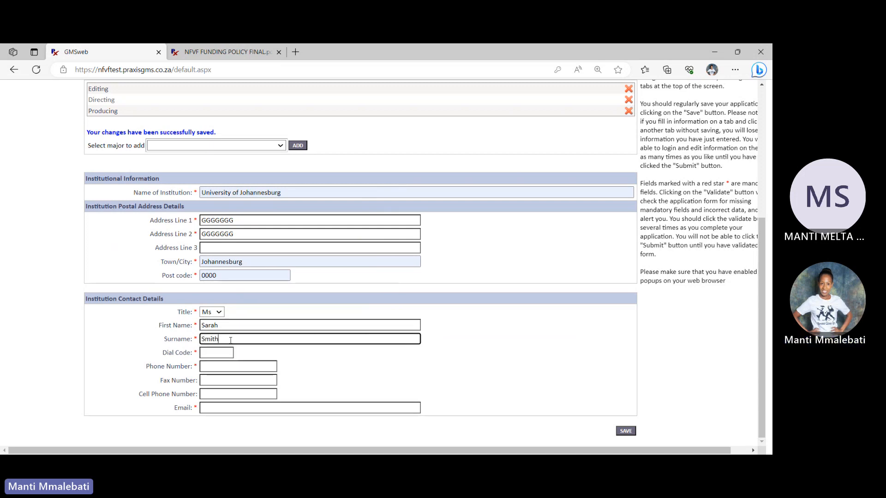
# Enter the institution contact's dial code and phone number, leaving the fax and cell phone numbers blank
pyautogui.click(215, 353)
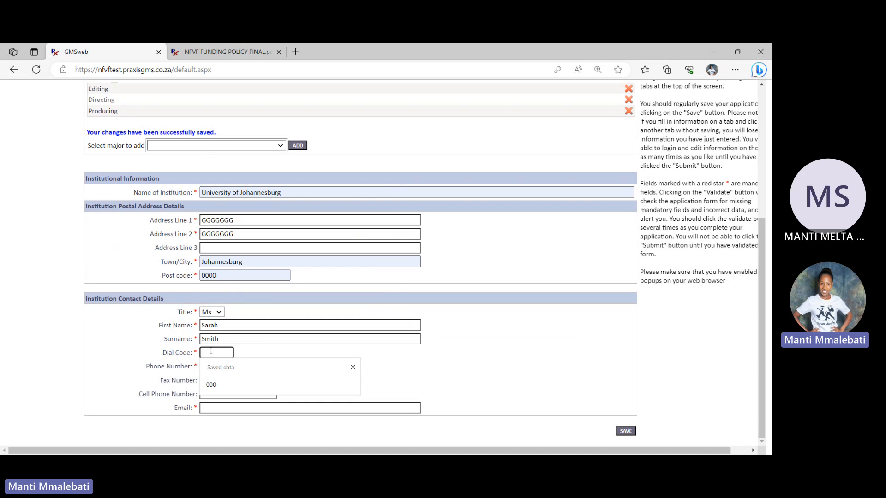
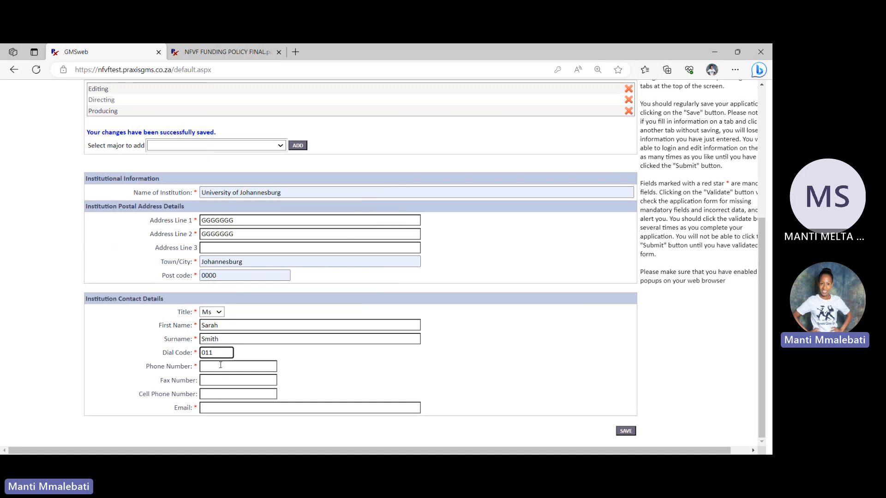
pyautogui.click(216, 367)
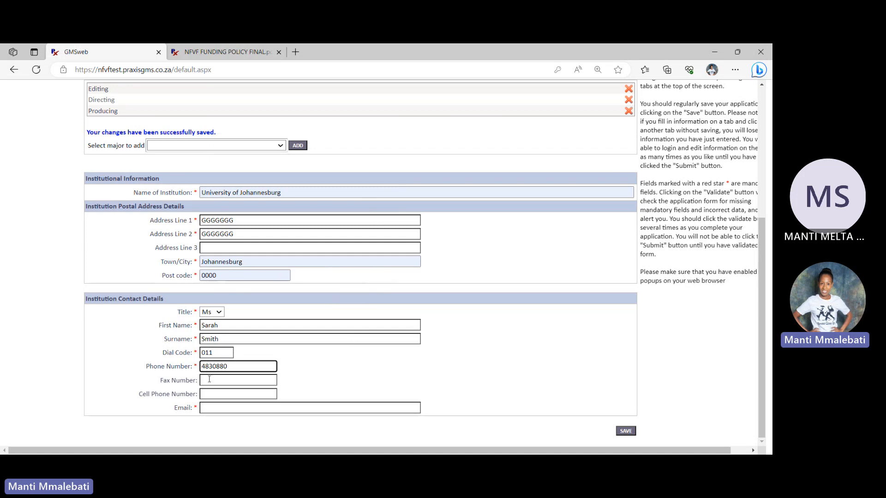
pyautogui.click(225, 392)
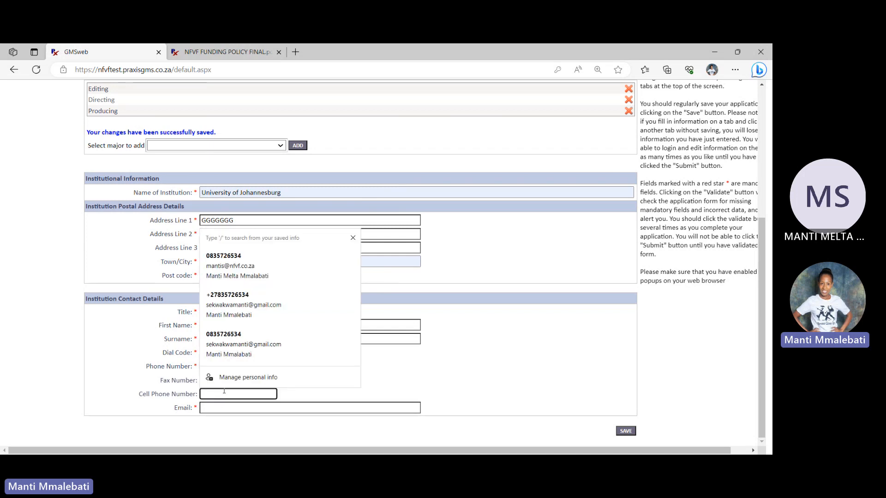
pyautogui.click(325, 397)
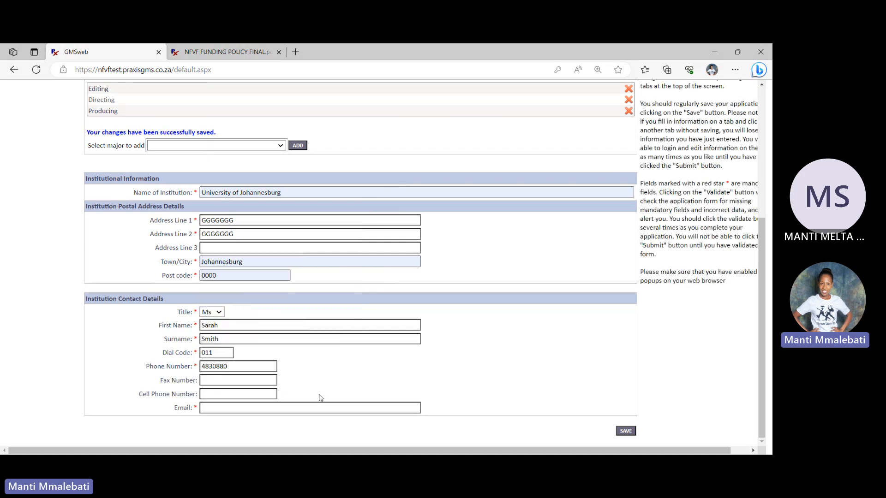
# Fill in the institution contact's e-mail and save the course and institution information
pyautogui.click(237, 408)
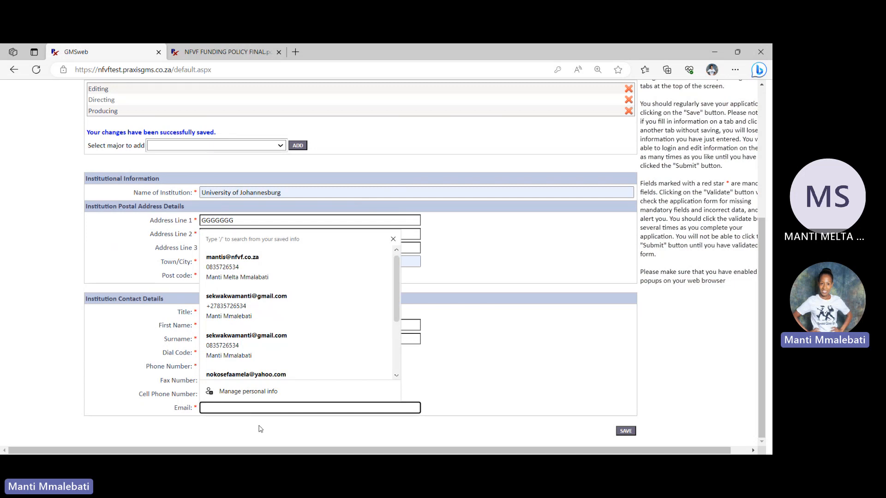
pyautogui.write('info')
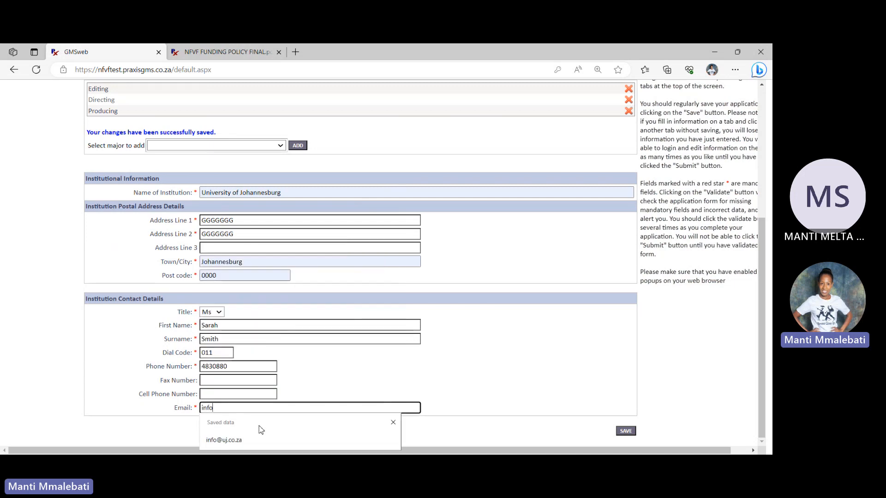
pyautogui.click(221, 440)
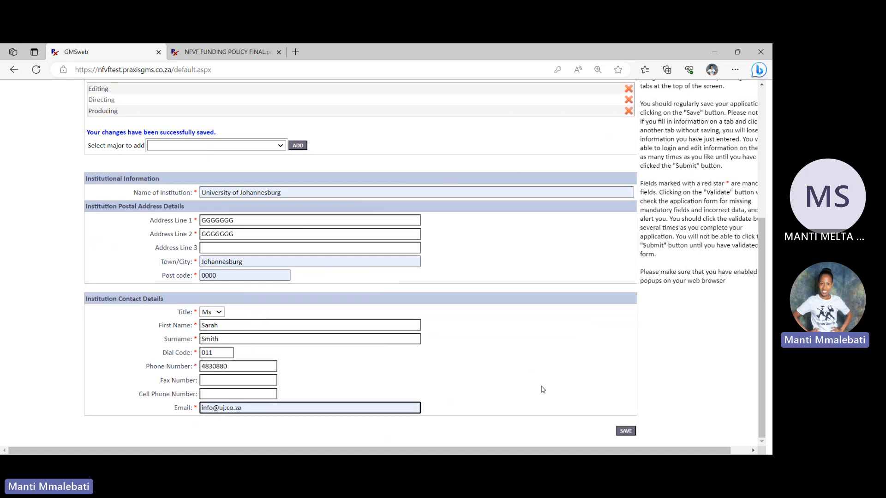
pyautogui.click(623, 431)
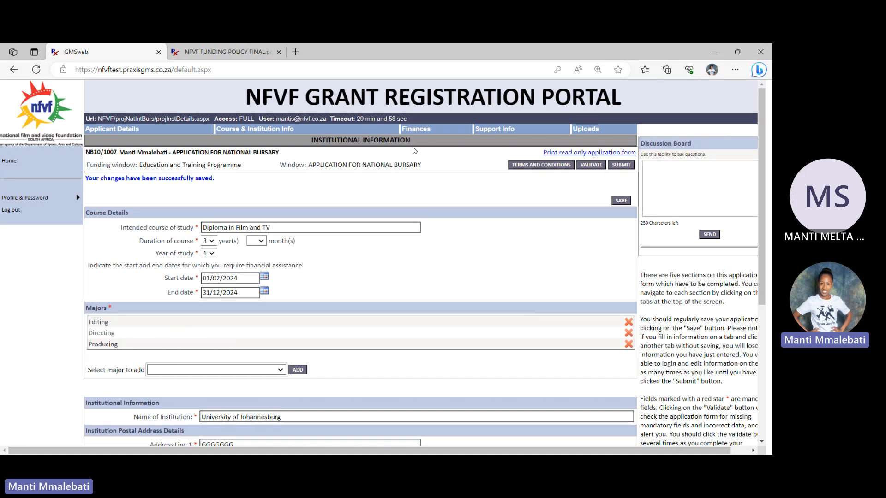
# In the finances section, enter 95000 as the funding amount requested from the NFVF
pyautogui.click(414, 131)
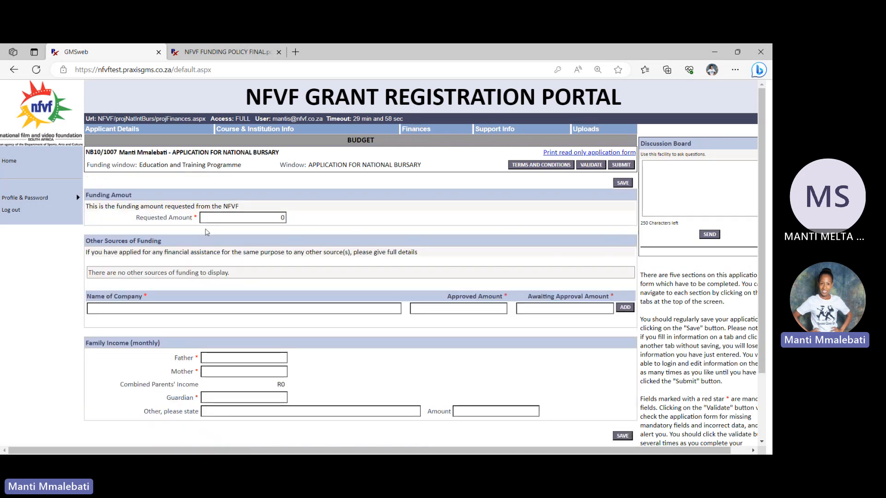
pyautogui.click(225, 216)
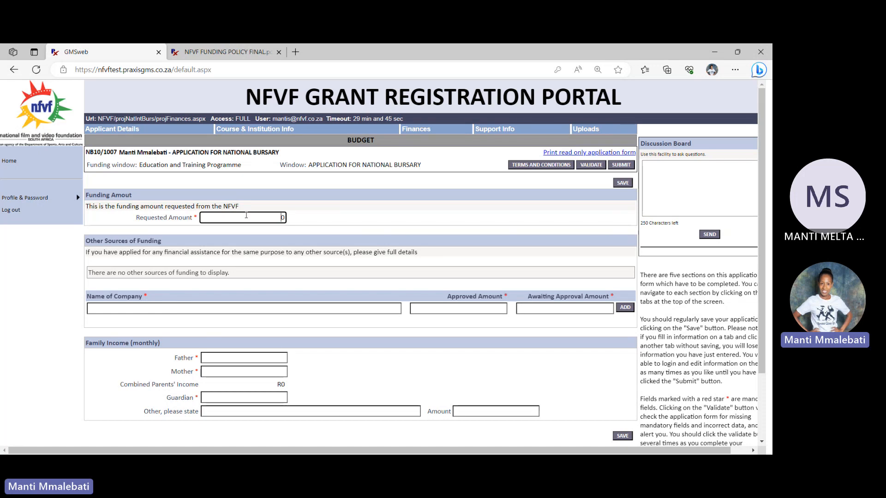
pyautogui.write('95000')
pyautogui.click(303, 215)
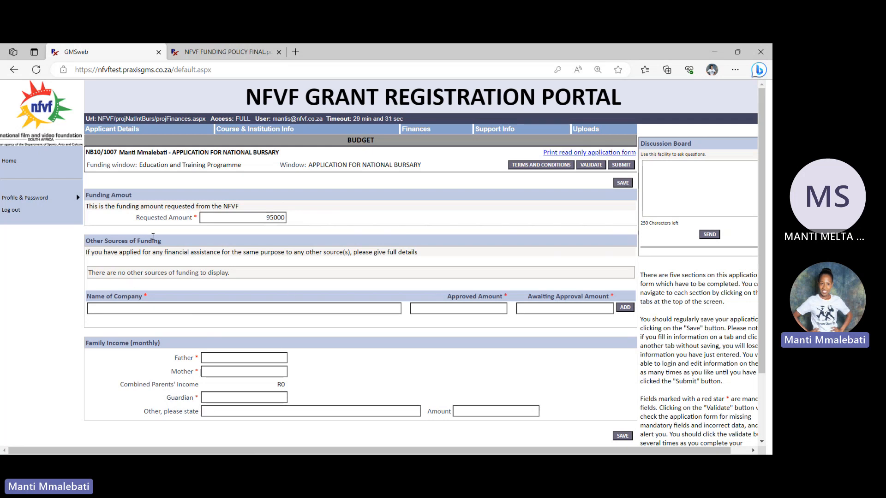
pyautogui.click(159, 308)
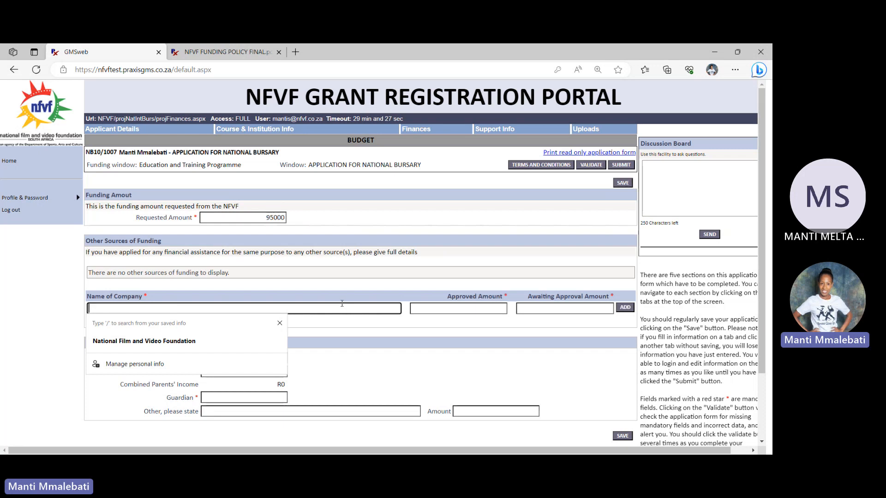
pyautogui.click(399, 331)
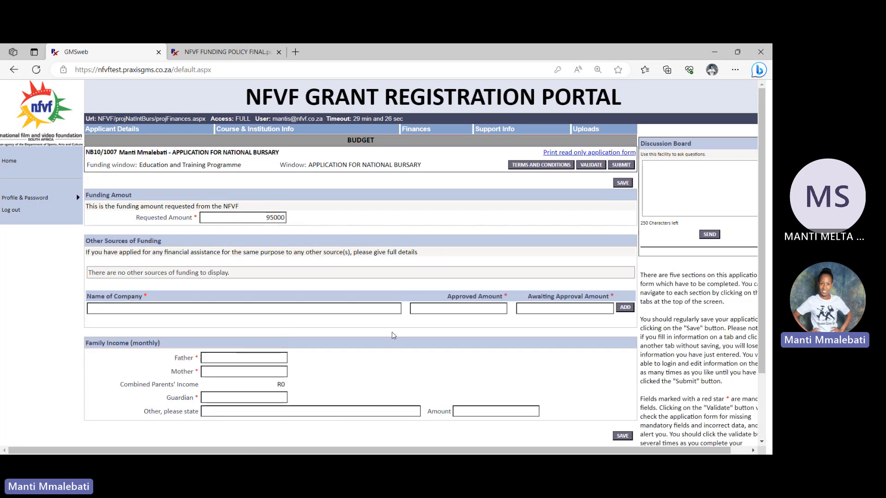
# Add NSFAS as another source of funding with an approved amount of 500 and an awaiting approval amount of 0
pyautogui.click(277, 307)
pyautogui.write('NSFAS')
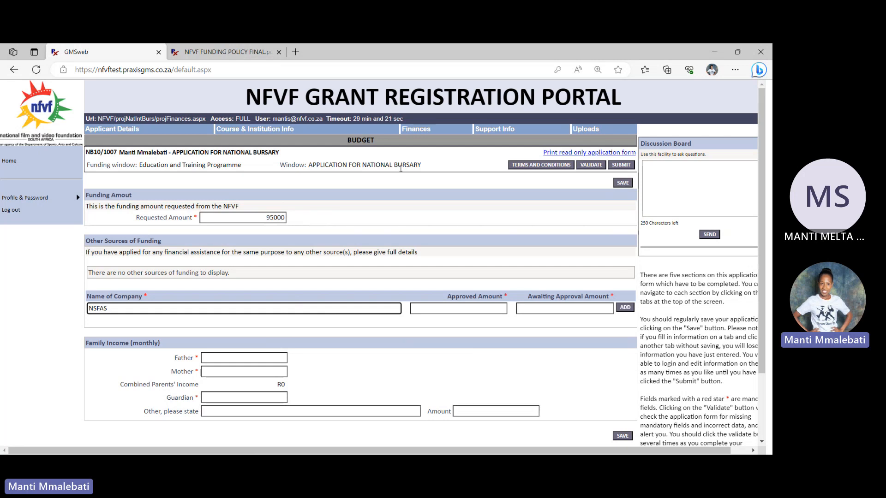
pyautogui.click(471, 308)
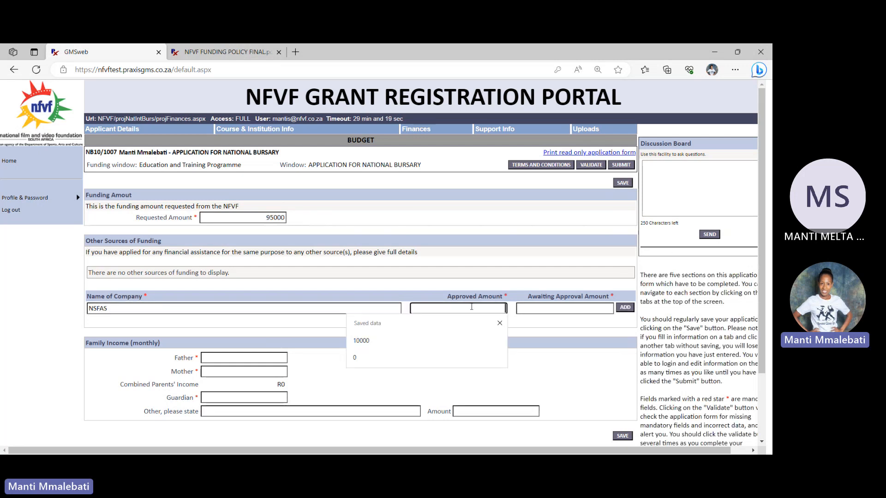
pyautogui.write('500')
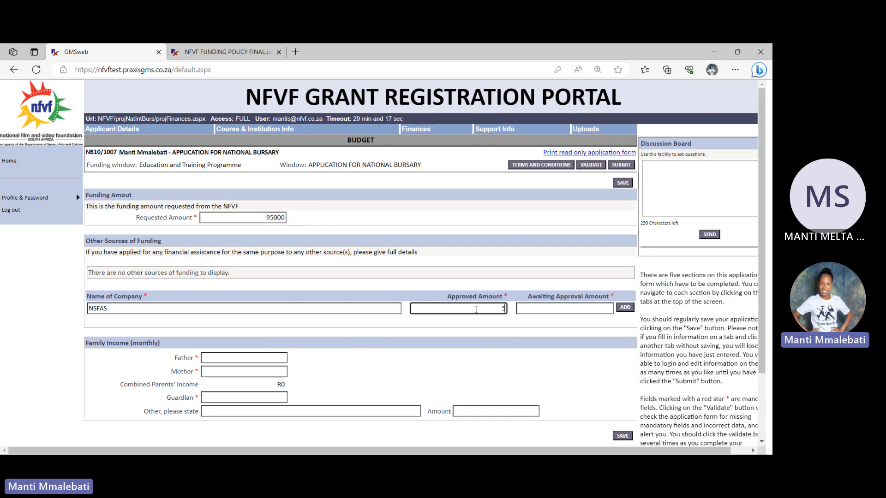
pyautogui.click(574, 312)
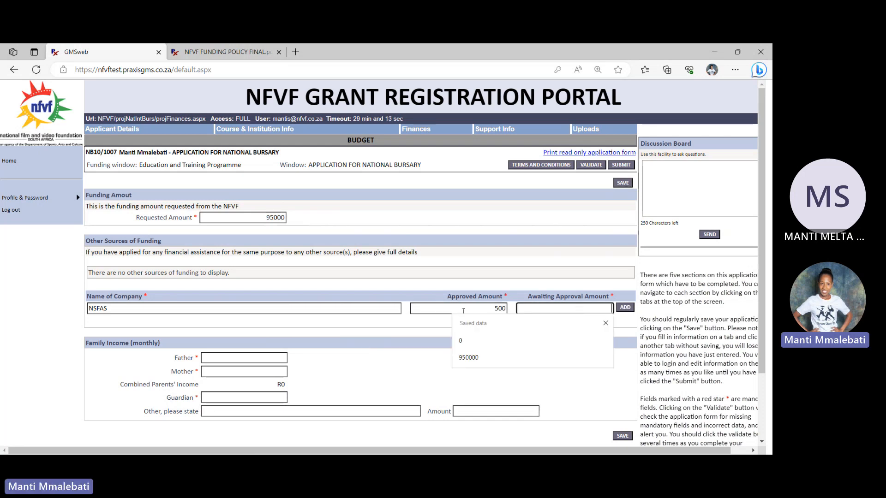
pyautogui.click(625, 307)
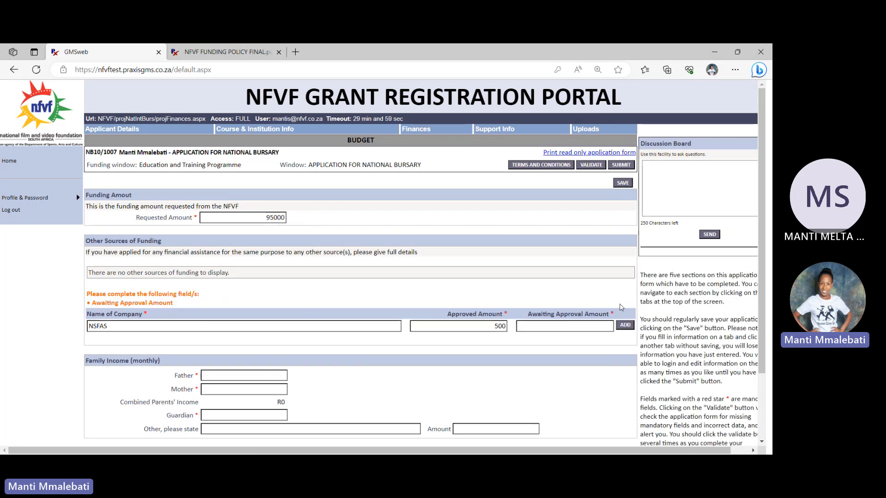
pyautogui.click(541, 318)
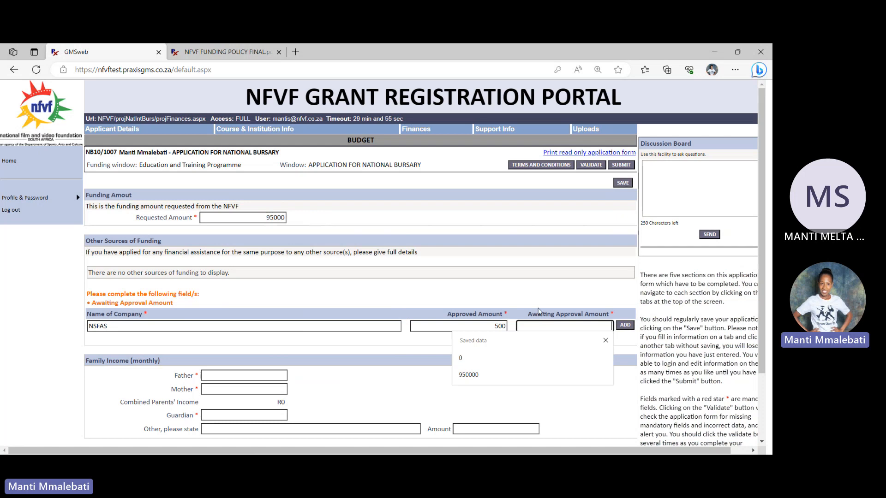
pyautogui.write('0')
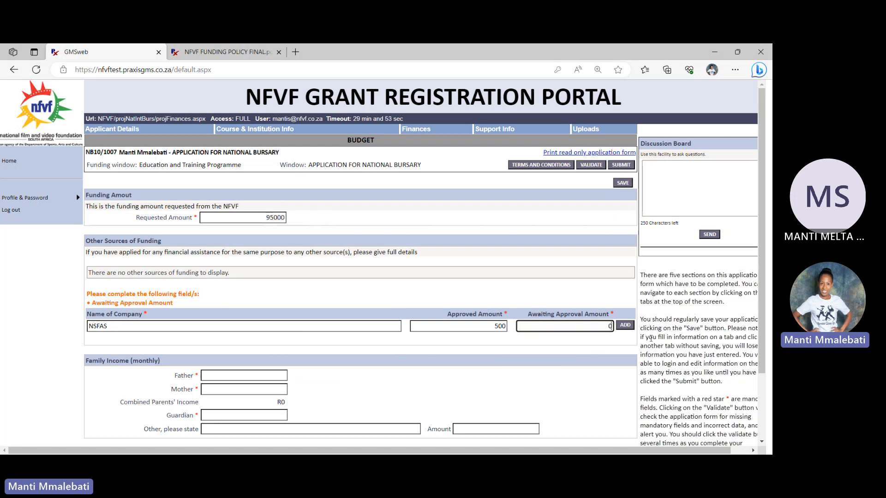
pyautogui.click(627, 325)
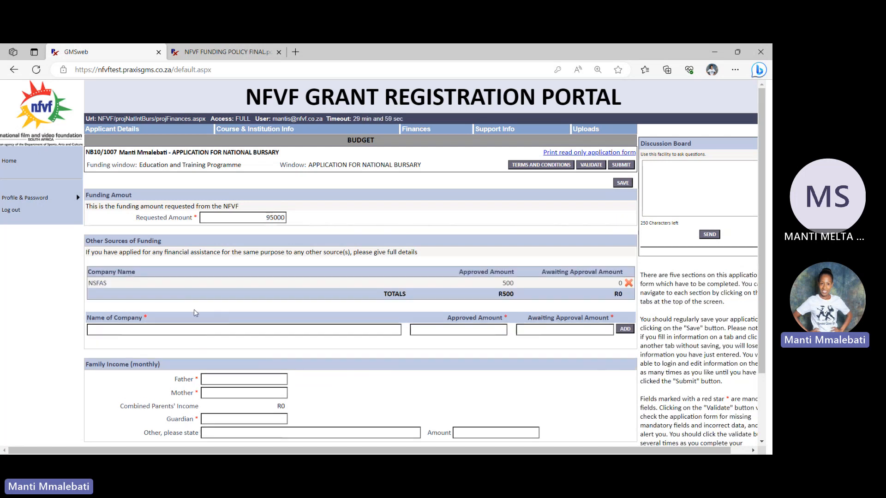
# Add Seta as another source of funding with an approved amount of 0 and an awaiting approval amount of 1500
pyautogui.click(149, 331)
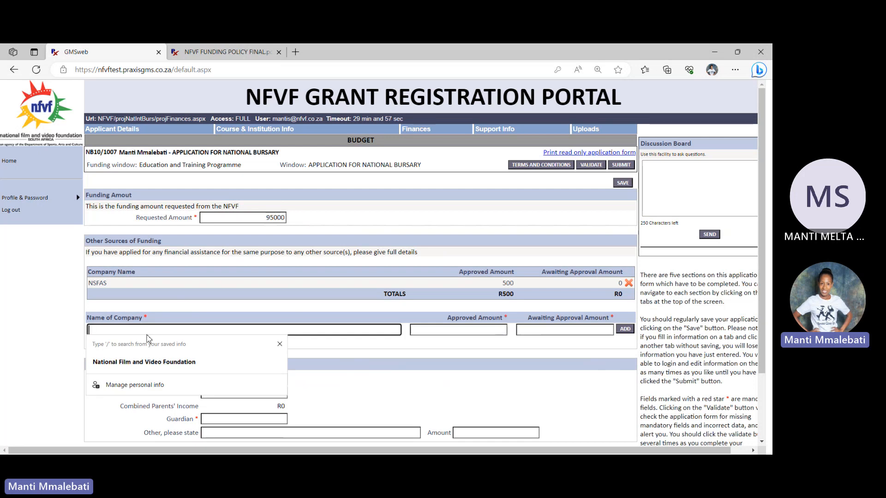
pyautogui.write('M')
pyautogui.press('BackSpace')
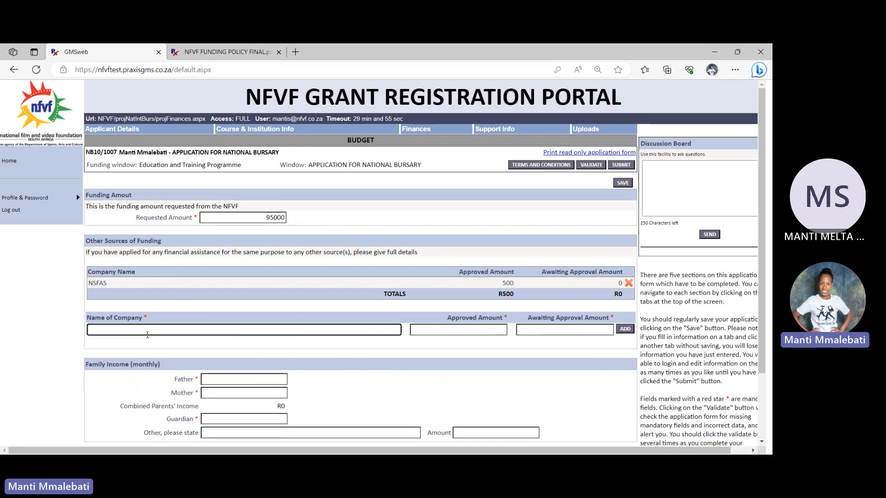
pyautogui.write('Seta')
pyautogui.click(463, 332)
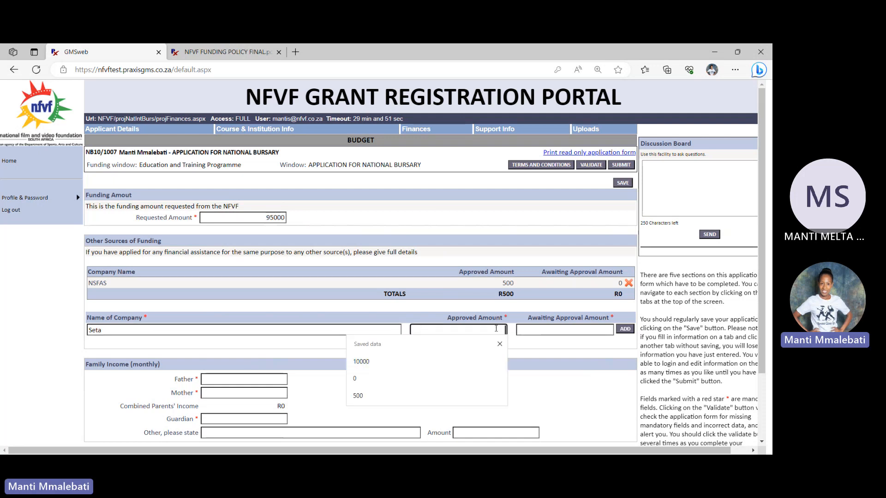
pyautogui.write('0')
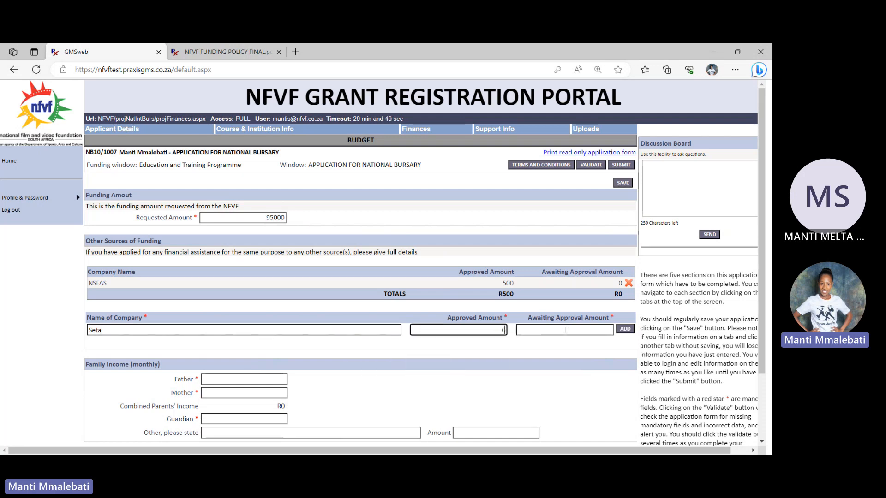
pyautogui.click(566, 331)
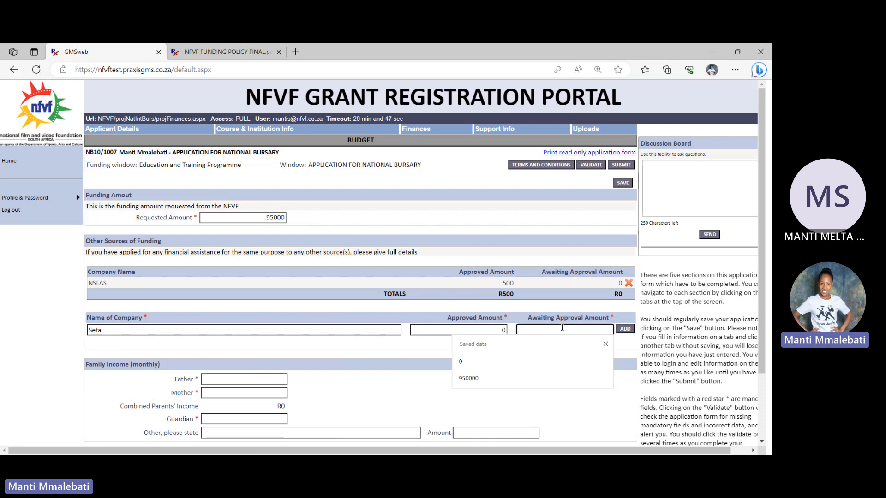
pyautogui.write('1500')
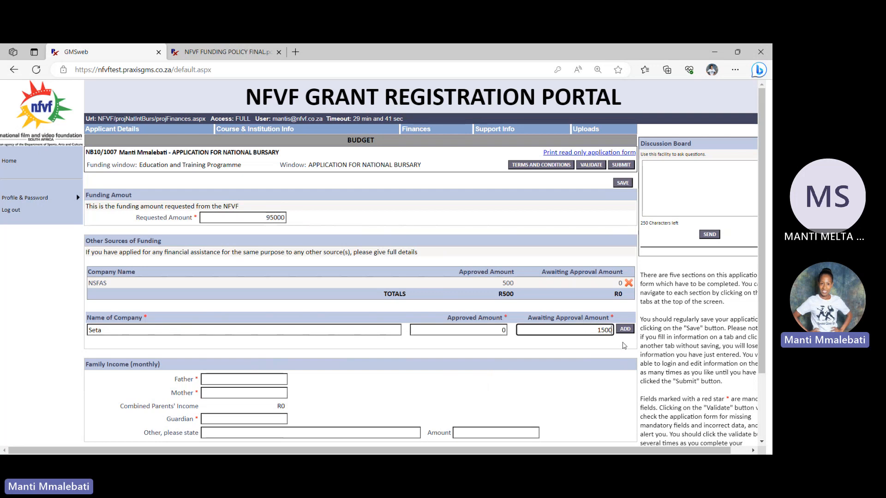
pyautogui.click(625, 329)
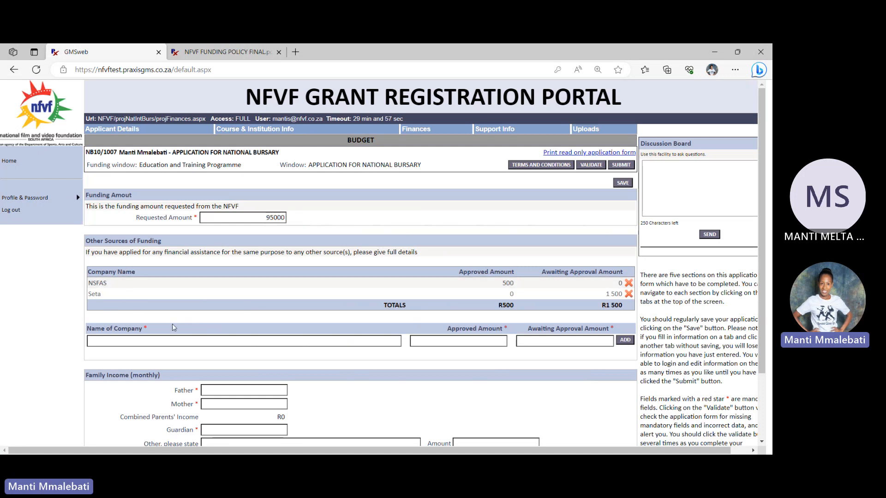
# Add NFVF as another source of funding with an approved amount of 0 and an awaiting approval amount of 95000
pyautogui.click(164, 341)
pyautogui.write('NFVF')
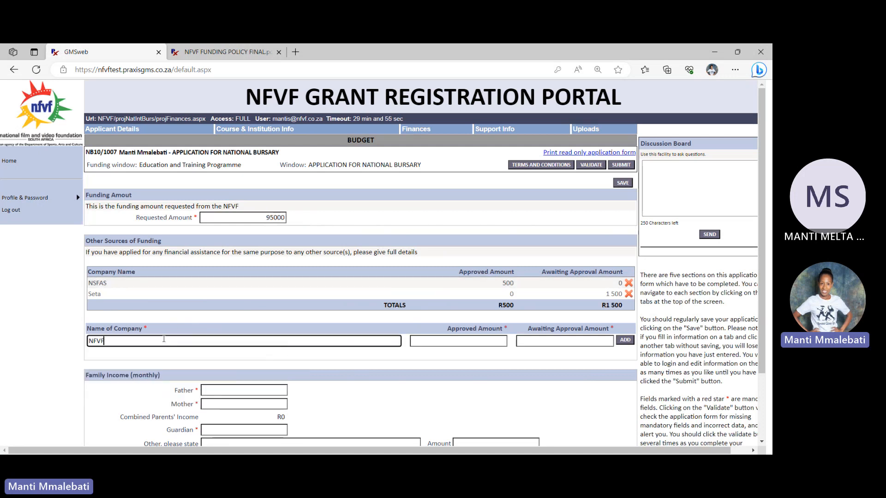
pyautogui.click(463, 343)
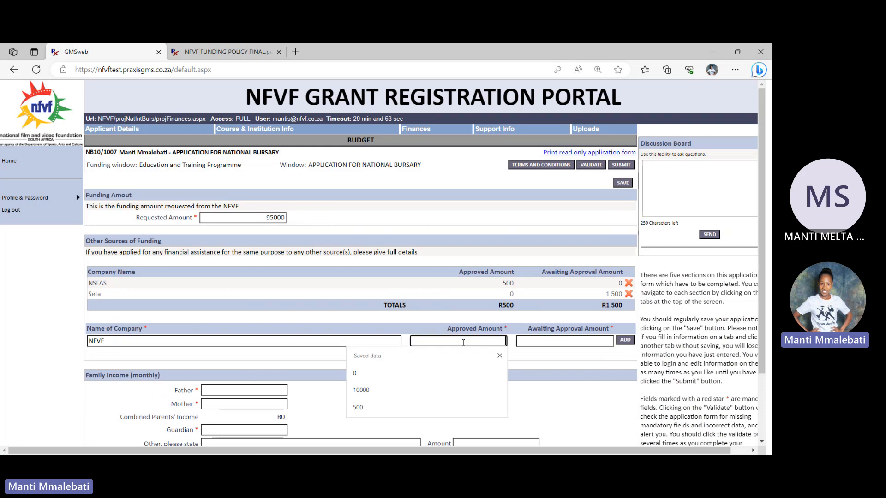
pyautogui.write('0')
pyautogui.click(581, 338)
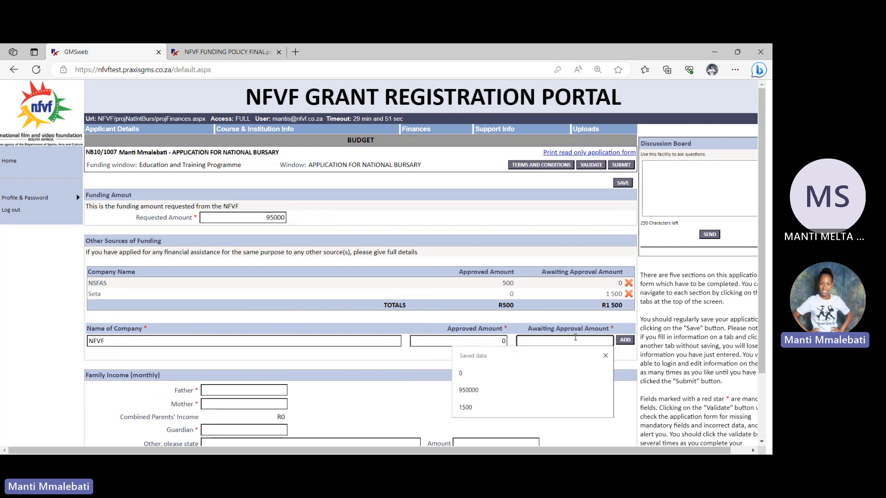
pyautogui.write('95000')
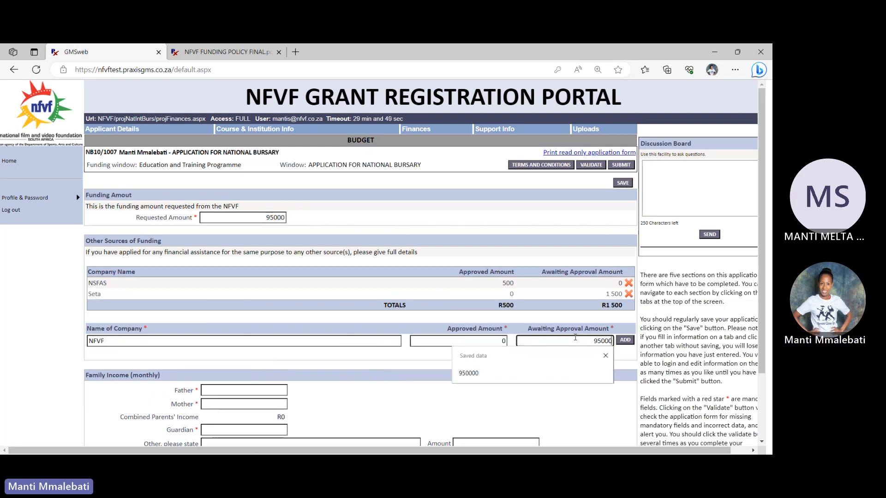
pyautogui.click(629, 340)
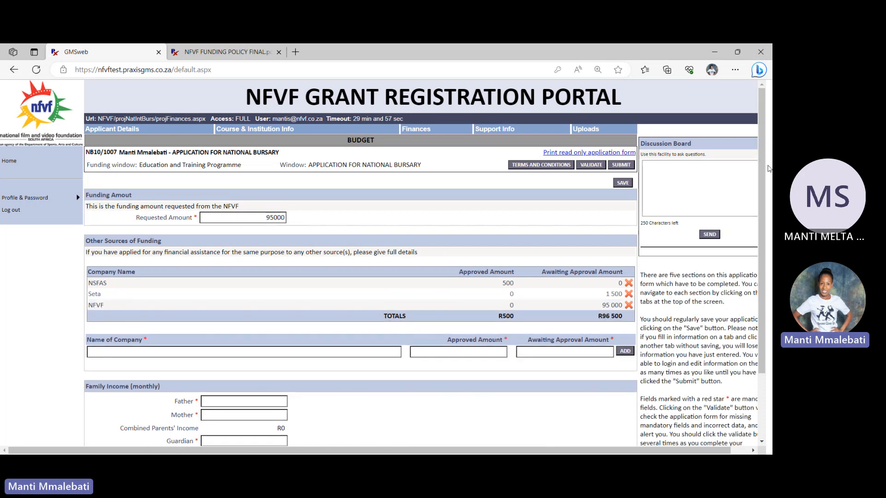
# Enter 0 as the father's monthly income in the family income section
pyautogui.scroll(-2, 759, 175)
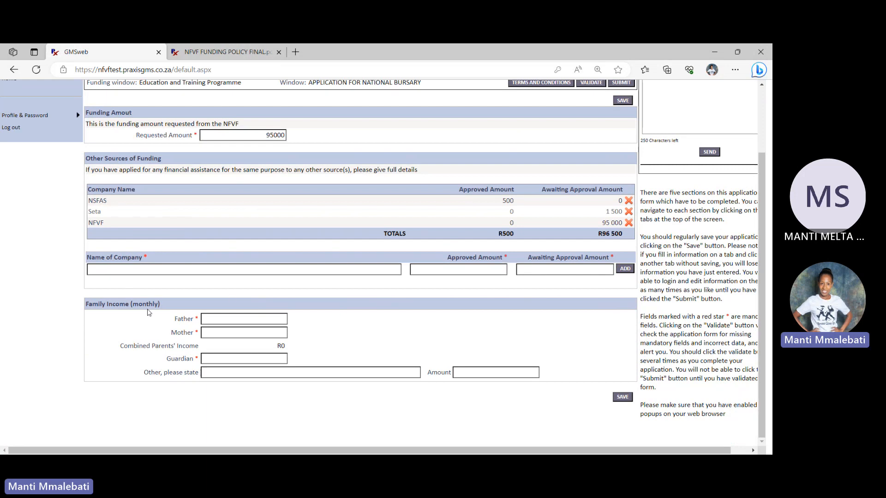
pyautogui.moveTo(250, 314); pyautogui.dragTo(249, 320)
pyautogui.click(246, 303)
pyautogui.click(237, 317)
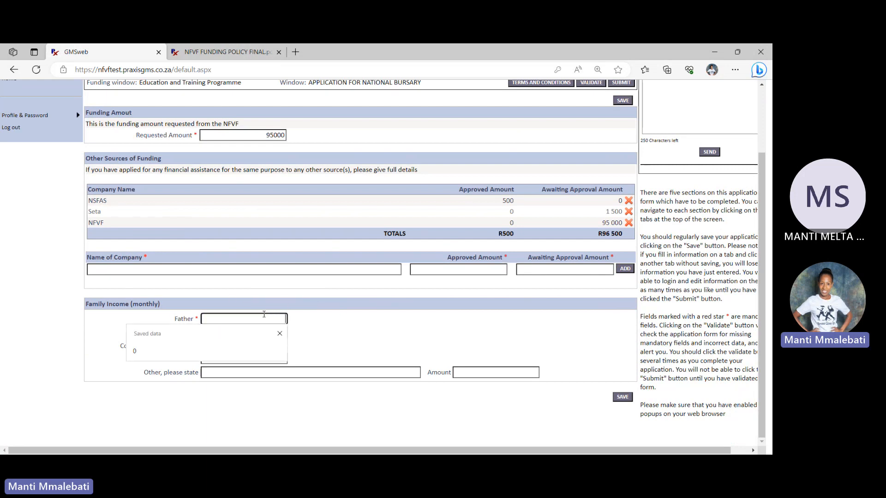
pyautogui.click(331, 321)
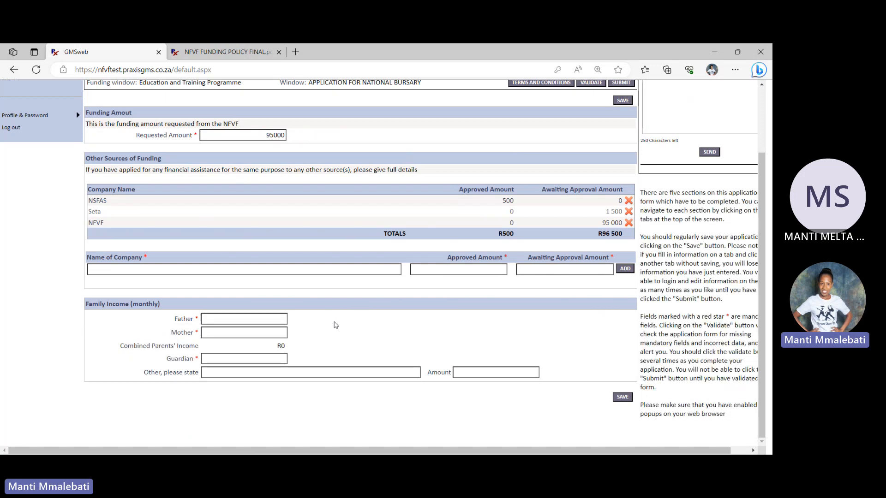
pyautogui.click(278, 321)
pyautogui.write('0')
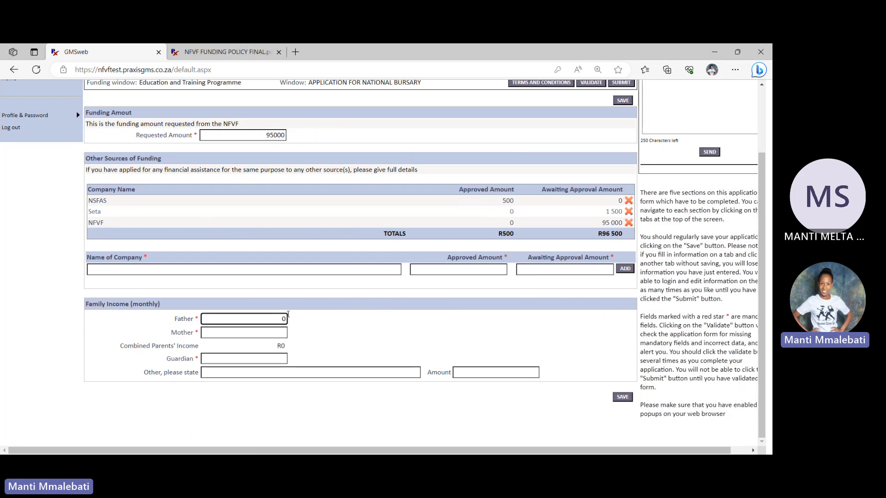
# Enter 350 as the mother's monthly income
pyautogui.click(256, 331)
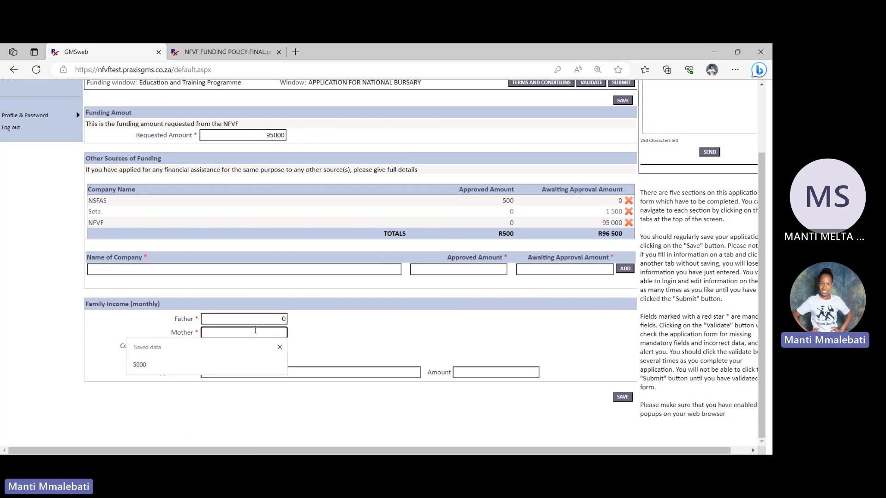
pyautogui.click(353, 334)
pyautogui.click(272, 329)
pyautogui.click(350, 335)
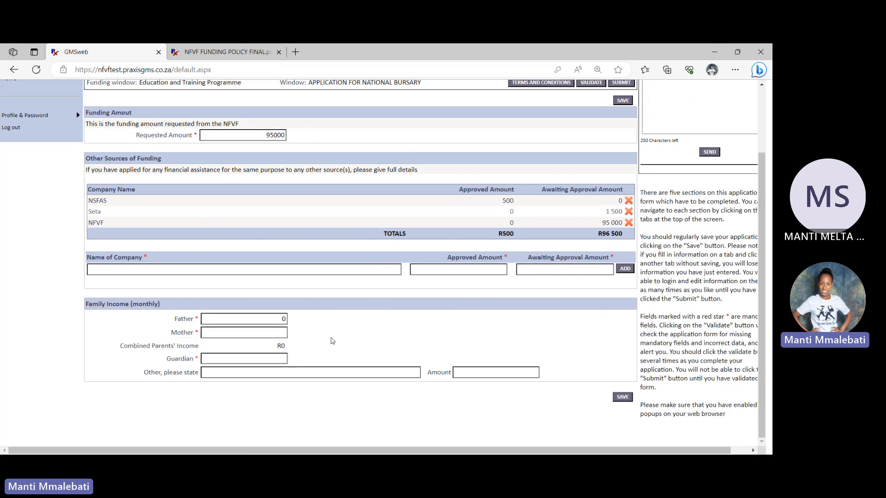
pyautogui.click(267, 329)
pyautogui.write('35')
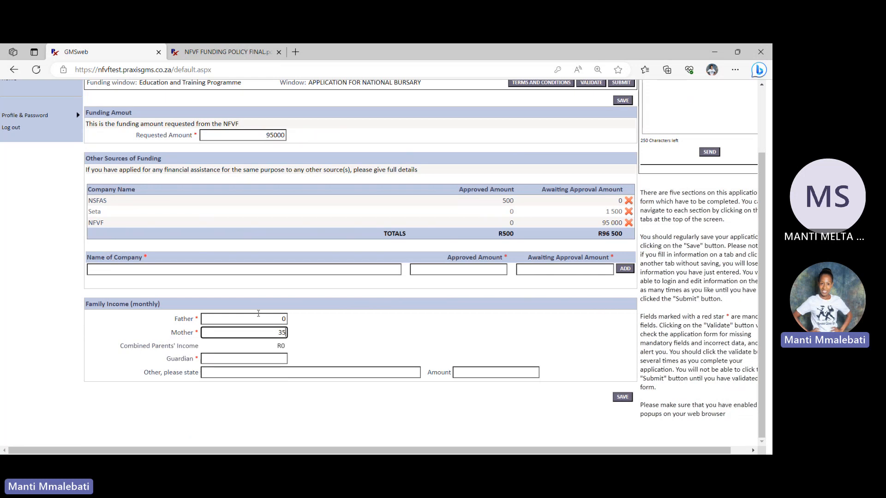
pyautogui.write('0')
pyautogui.click(333, 352)
# Enter 3000 as the guardian's monthly income and save the finances section
pyautogui.click(249, 361)
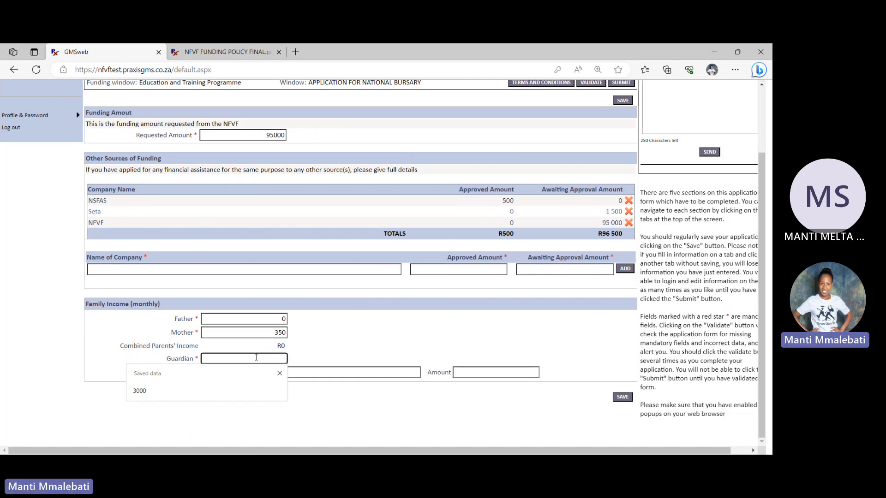
pyautogui.write('3000')
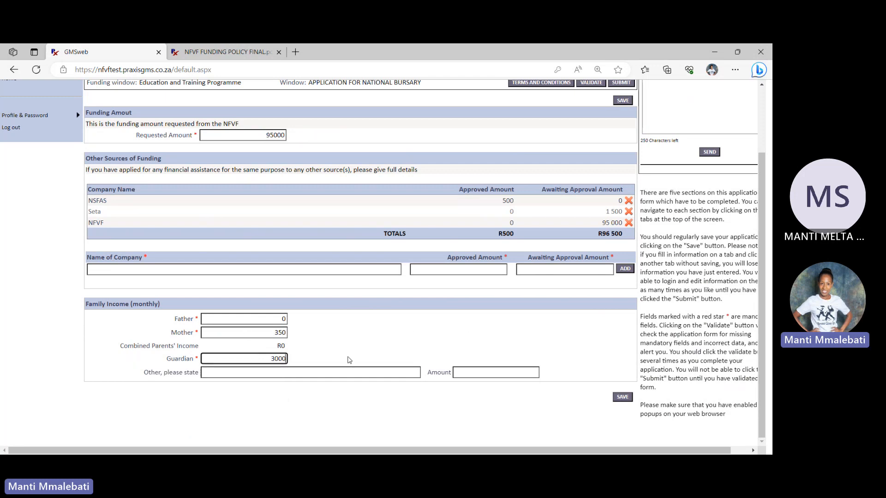
pyautogui.click(344, 355)
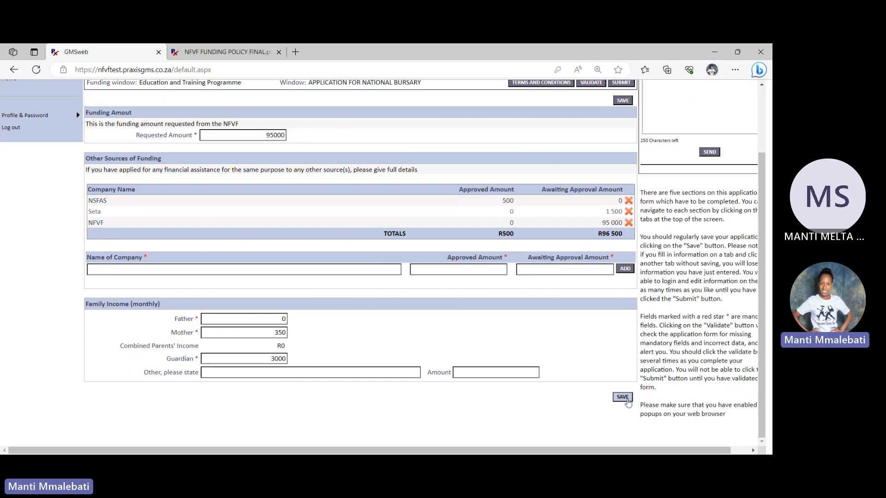
pyautogui.click(624, 398)
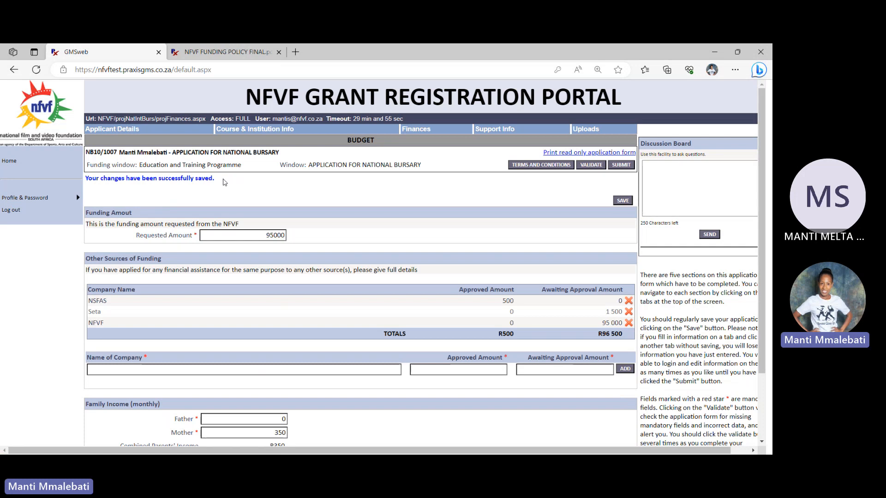
pyautogui.moveTo(216, 179); pyautogui.dragTo(146, 181)
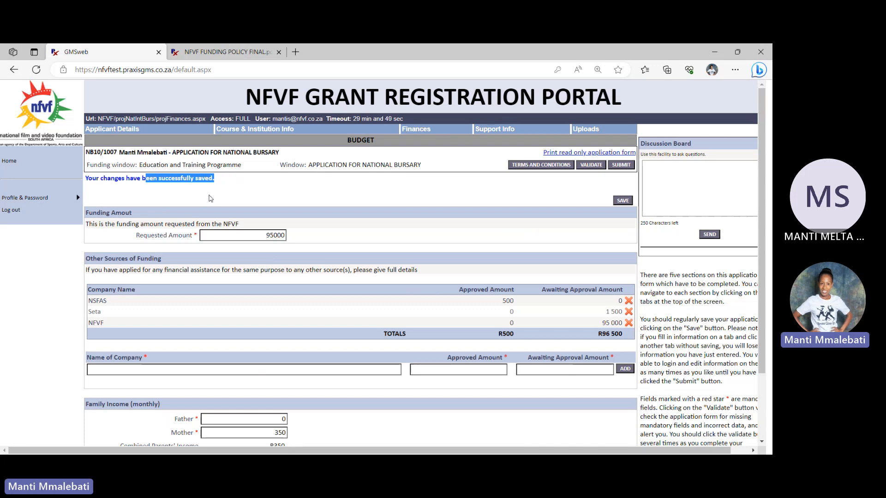
# In the support info section, fill the Motivation field with the placeholder text "JXHJKX;LXJNV';LKMNBNML,./';LKBV"
pyautogui.click(491, 128)
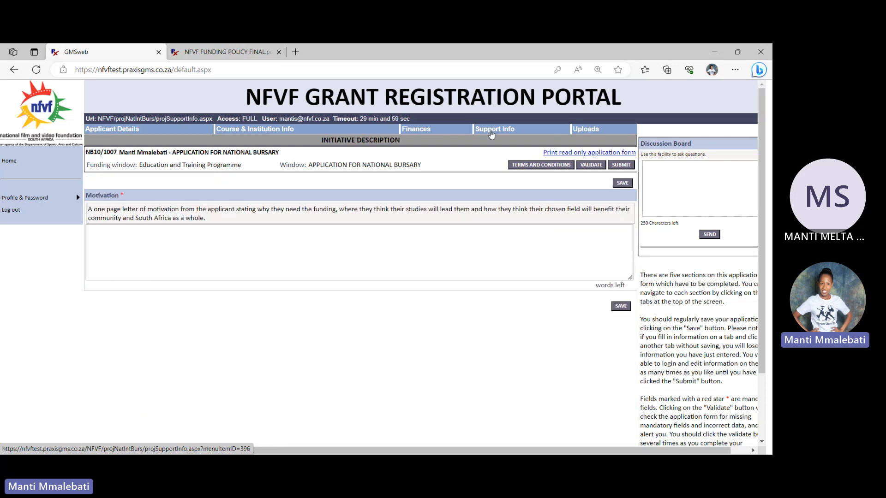
pyautogui.click(145, 246)
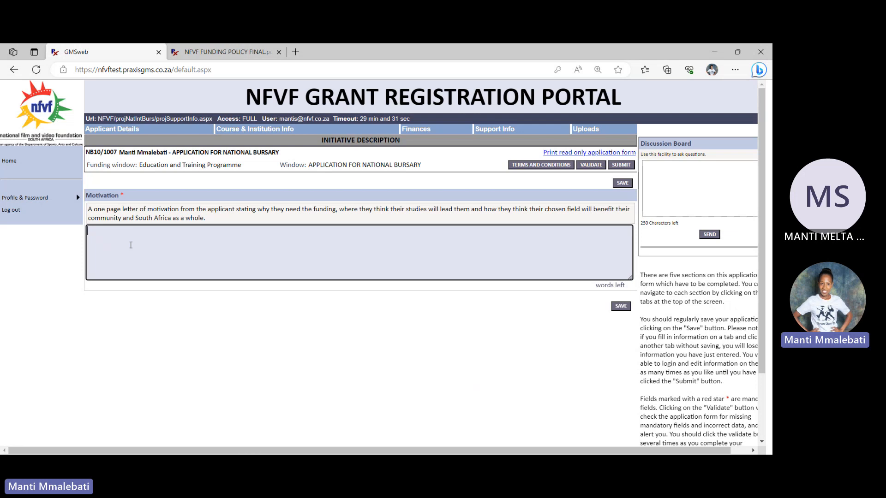
pyautogui.write("JXHJKX;LXJNV';LKMNBNML,./';LKBV ")
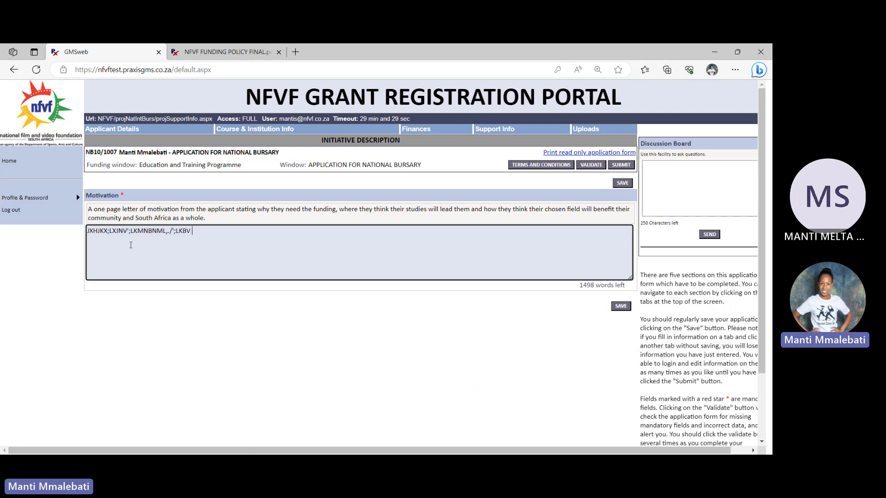
pyautogui.write('":LKJHJKL;\'')
# Extend the Motivation text with ":LKJHJKL;' and a second line ';LKJHBVBN,.B N VC.'FJFCVNFKFNVCM NVM, and save the section
pyautogui.press('Return')
pyautogui.write("';LKJHBVBN,.B N VC.'FJFCVNFKFNVCM NVM")
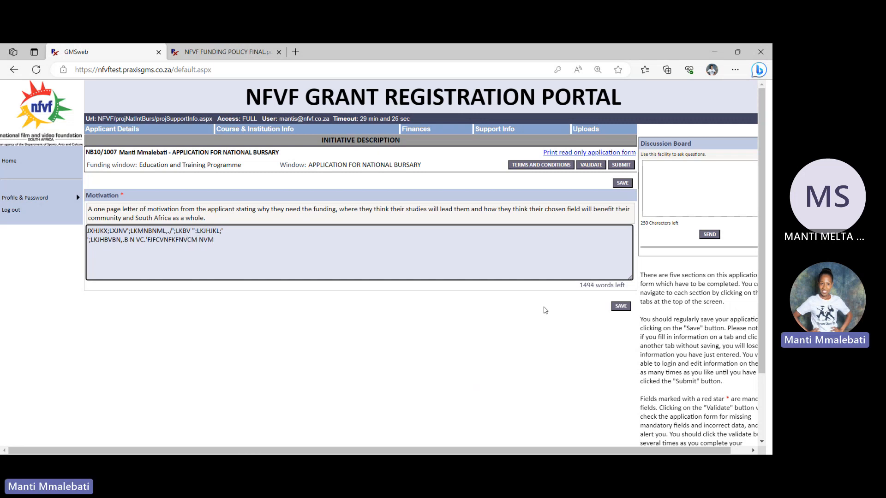
pyautogui.click(621, 306)
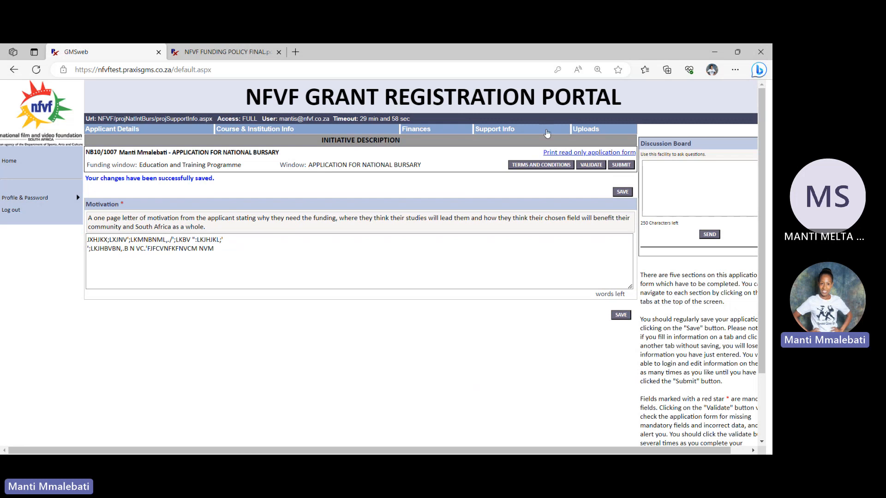
# In the application's uploads section, upload NFVF FUNDING POLICY FINAL from the Desktop's WORK DOCUMENTS 2023 folder as the certified copy of Identity Document
pyautogui.click(589, 131)
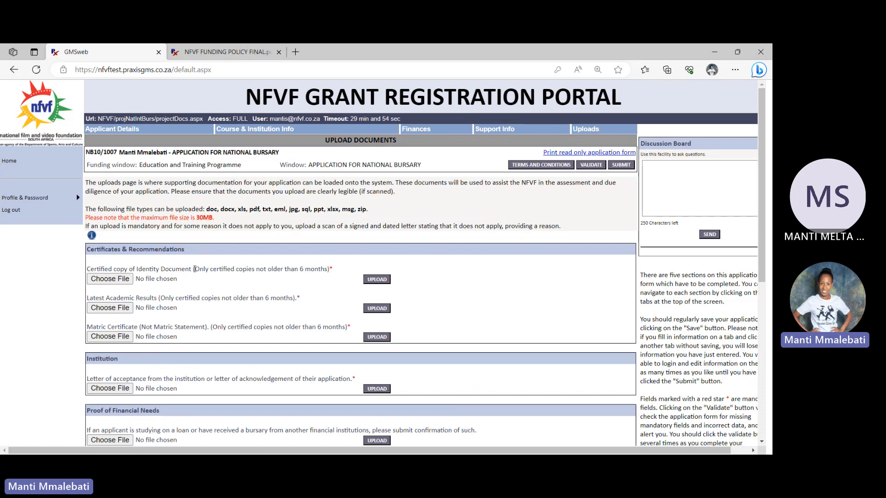
pyautogui.moveTo(194, 269); pyautogui.dragTo(325, 272)
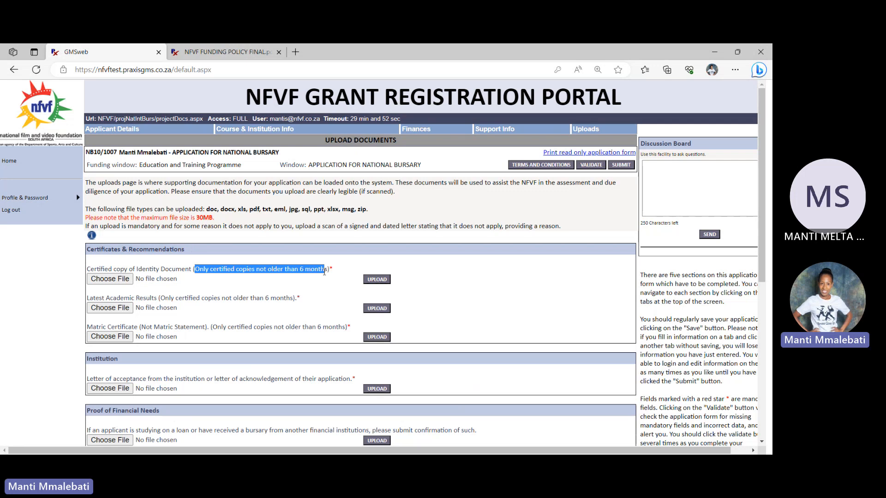
pyautogui.doubleClick(329, 270)
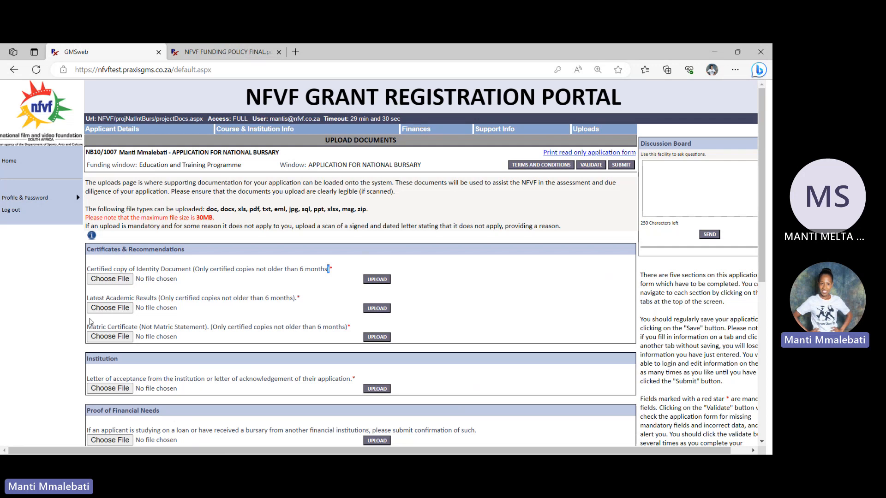
pyautogui.click(123, 281)
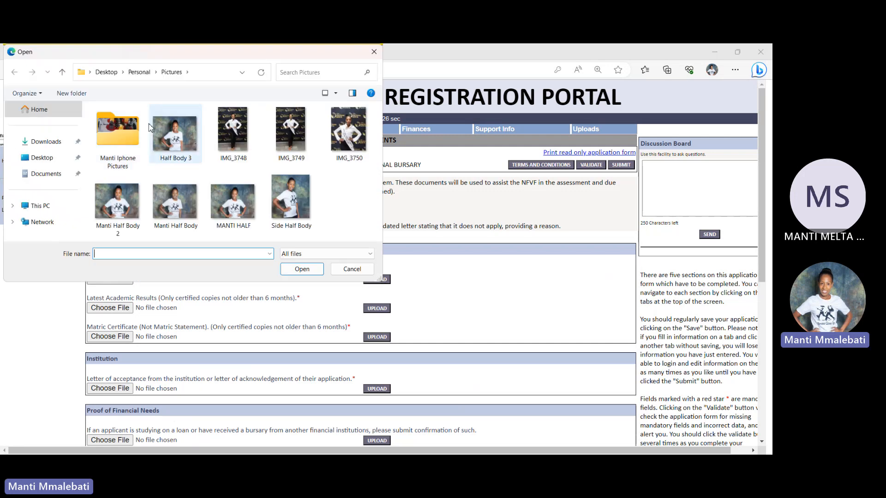
pyautogui.click(44, 158)
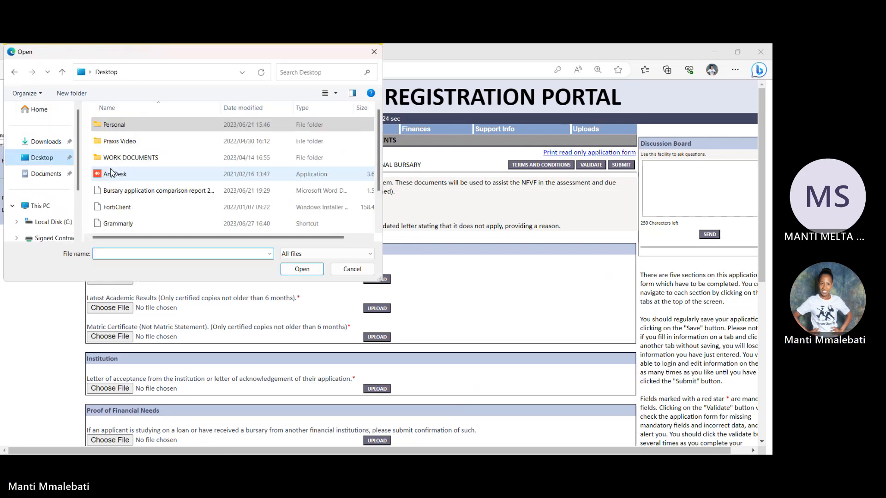
pyautogui.doubleClick(123, 158)
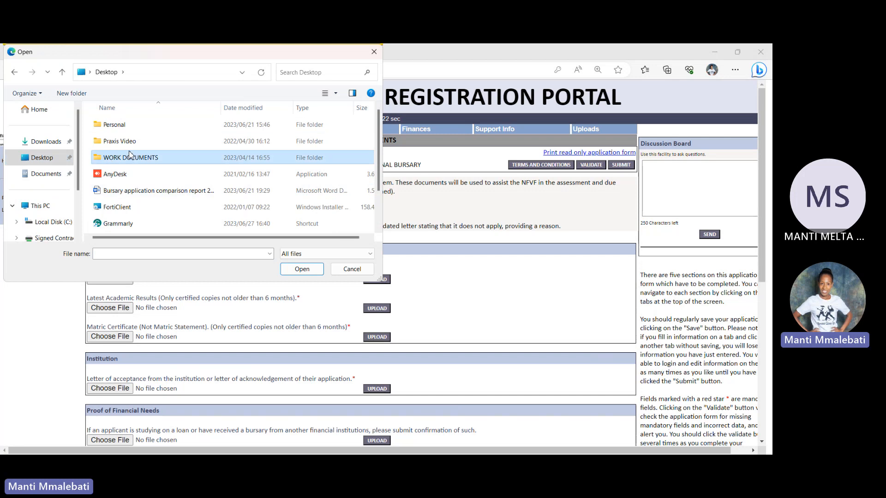
pyautogui.doubleClick(125, 161)
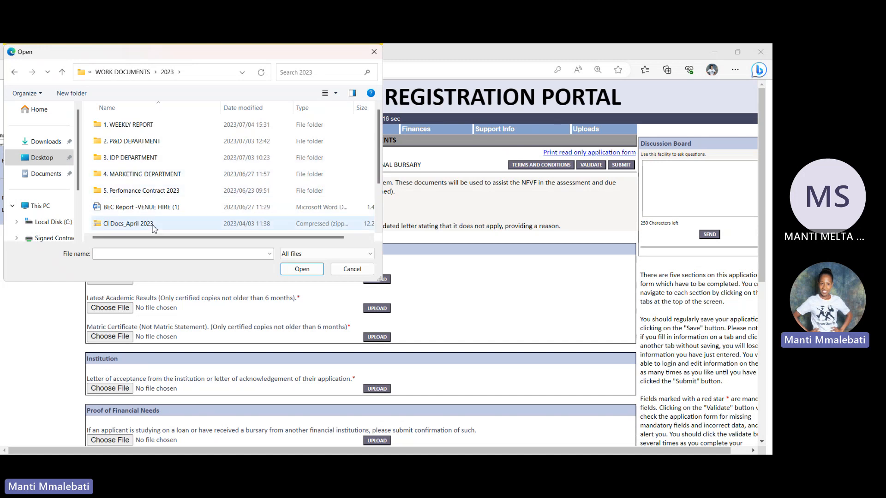
pyautogui.moveTo(379, 171); pyautogui.dragTo(380, 211)
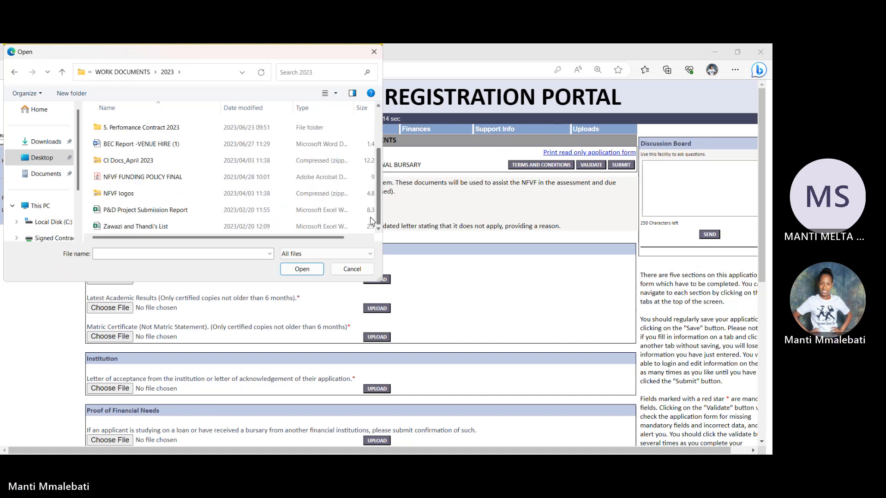
pyautogui.click(259, 177)
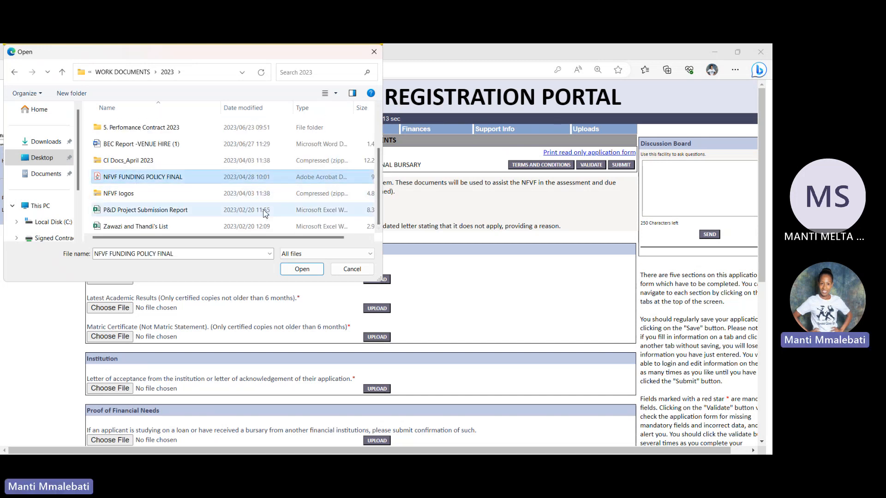
pyautogui.click(301, 267)
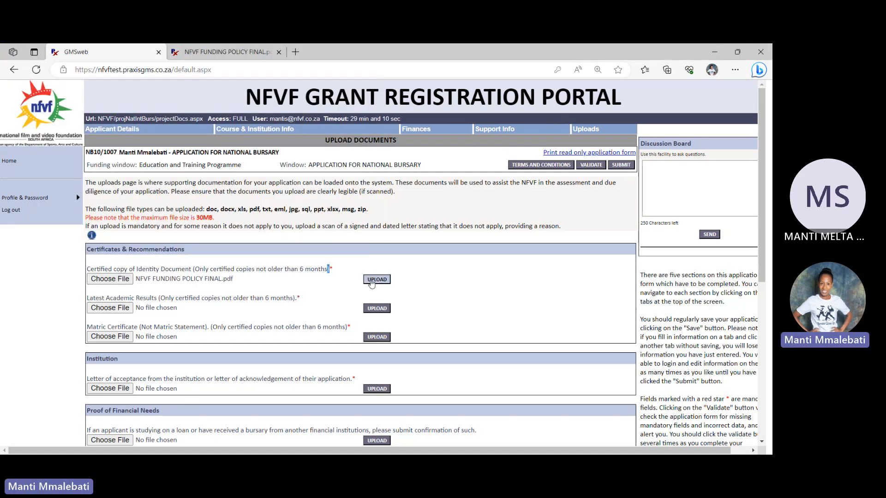
pyautogui.click(377, 279)
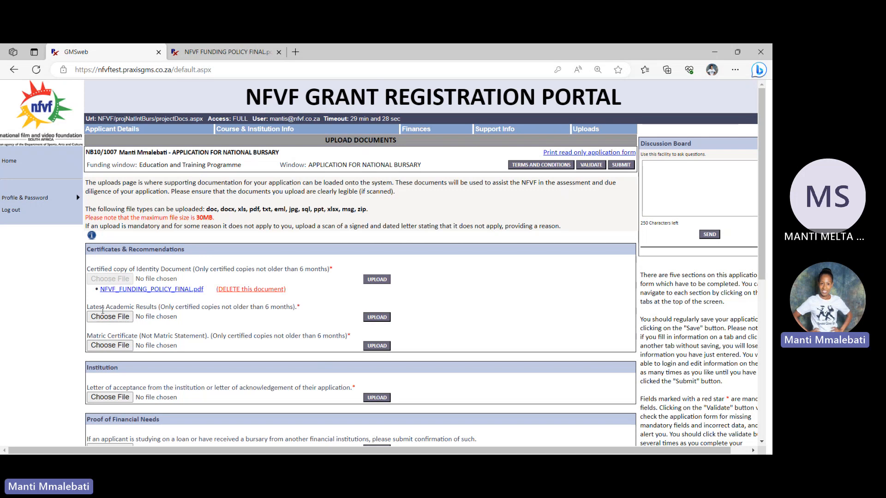
# Upload NFVF FUNDING POLICY FINAL as the Latest Academic Results document
pyautogui.click(110, 316)
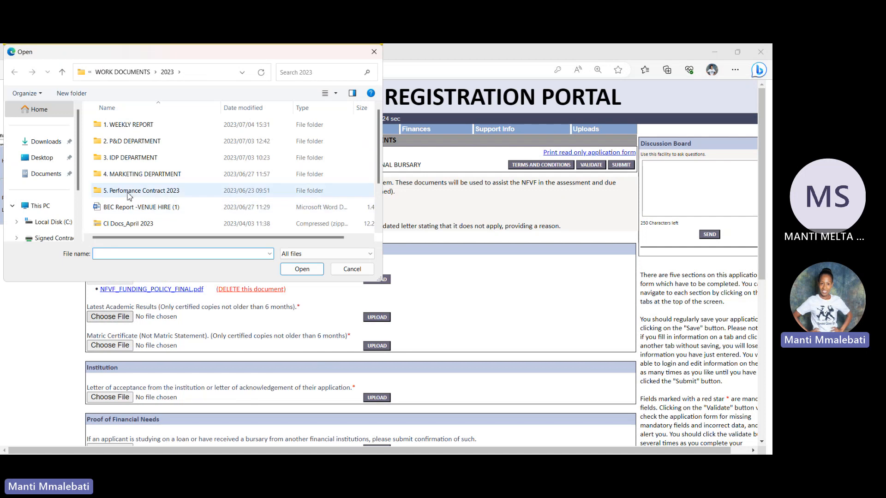
pyautogui.scroll(-3, 378, 176)
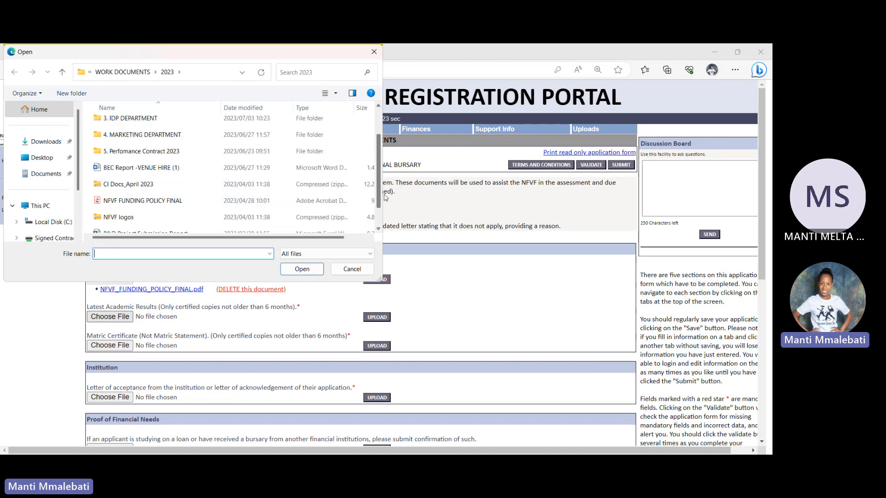
pyautogui.click(143, 177)
pyautogui.click(307, 273)
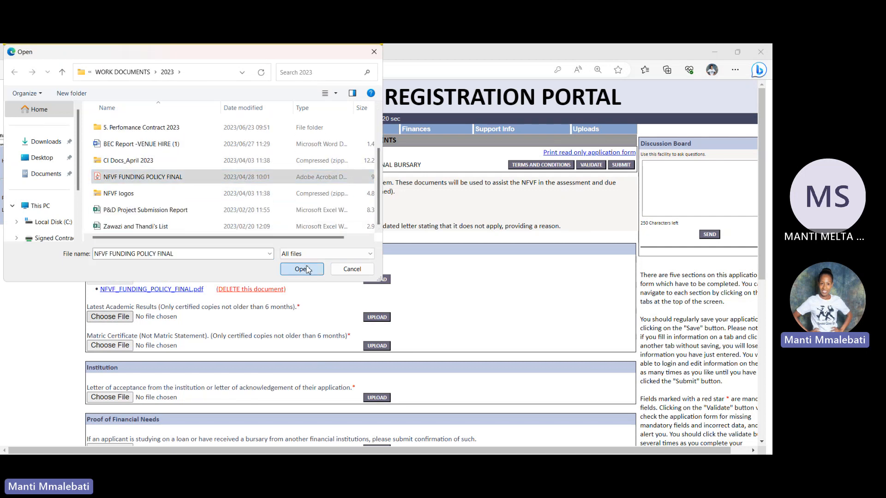
pyautogui.click(377, 317)
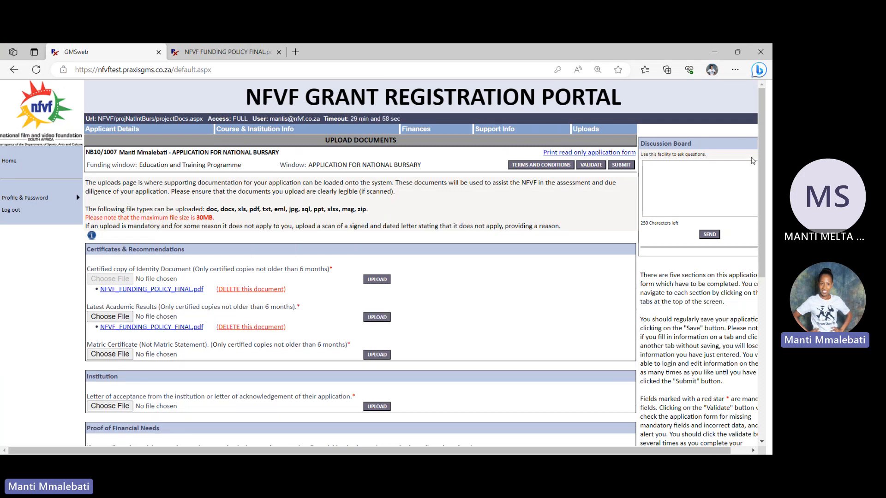
# Upload NFVF FUNDING POLICY FINAL as the Matric Certificate under Certificates & Recommendations
pyautogui.scroll(-3, 761, 176)
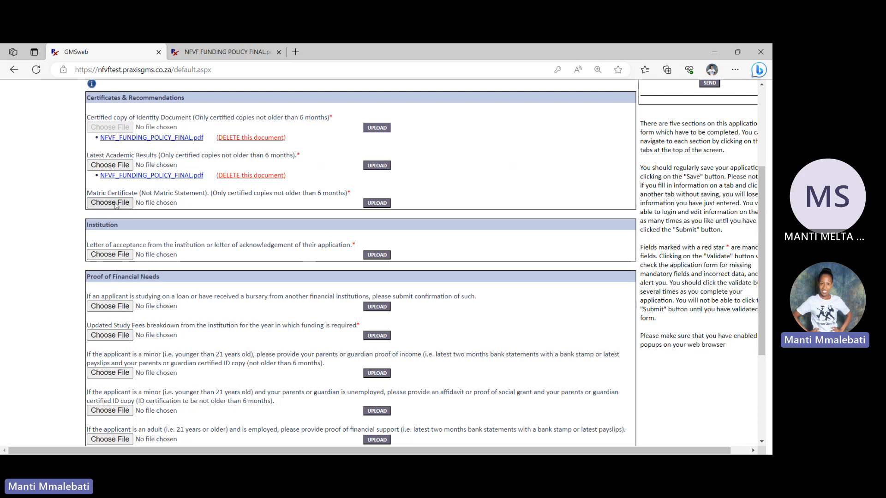
pyautogui.click(116, 204)
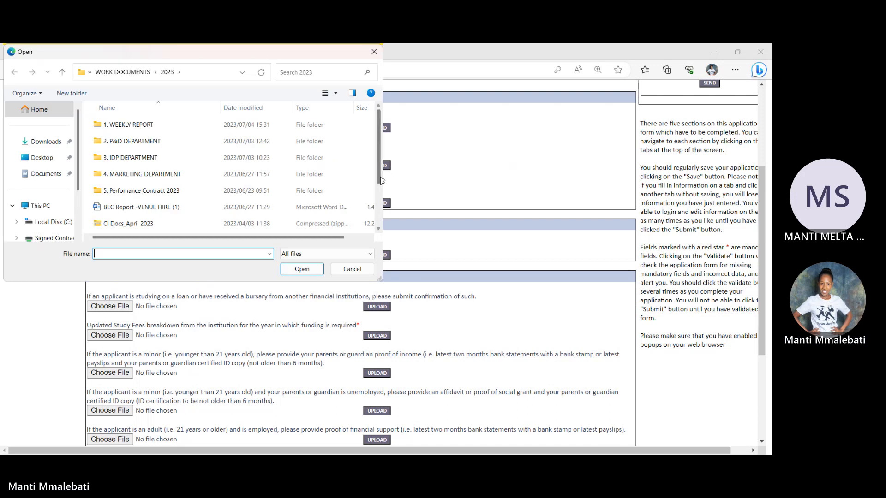
pyautogui.scroll(-1, 373, 213)
pyautogui.scroll(-1, 374, 213)
pyautogui.click(185, 178)
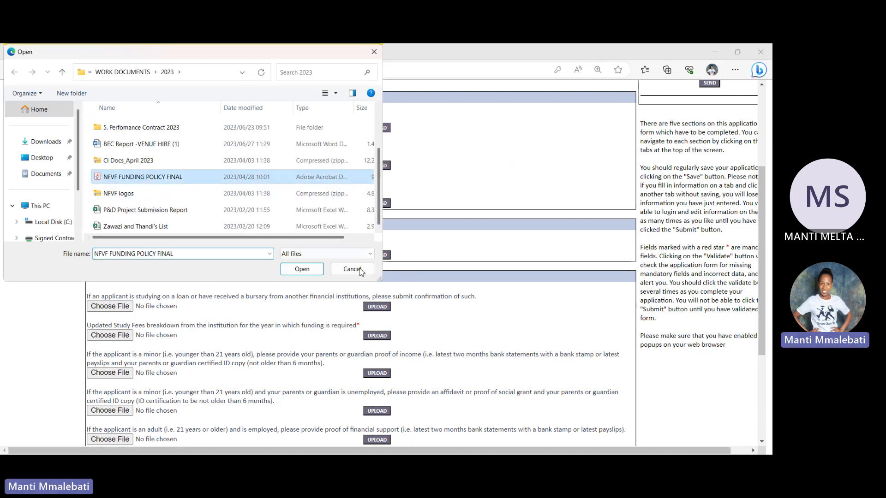
pyautogui.click(308, 272)
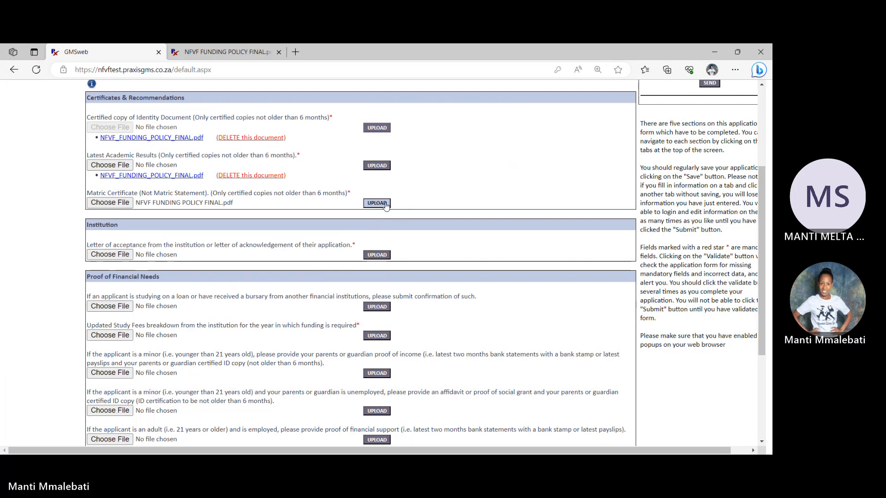
# Upload NFVF FUNDING POLICY FINAL as the institution's letter of acceptance or acknowledgement of application
pyautogui.moveTo(764, 218); pyautogui.dragTo(763, 312)
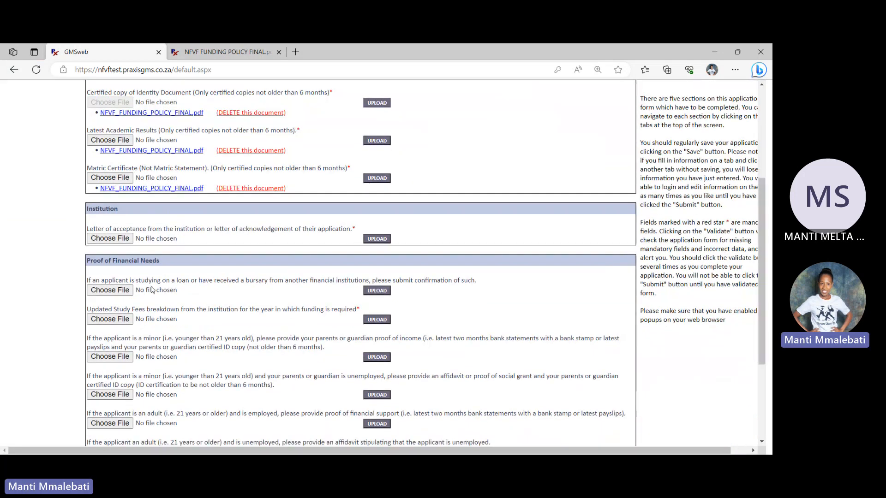
pyautogui.click(109, 237)
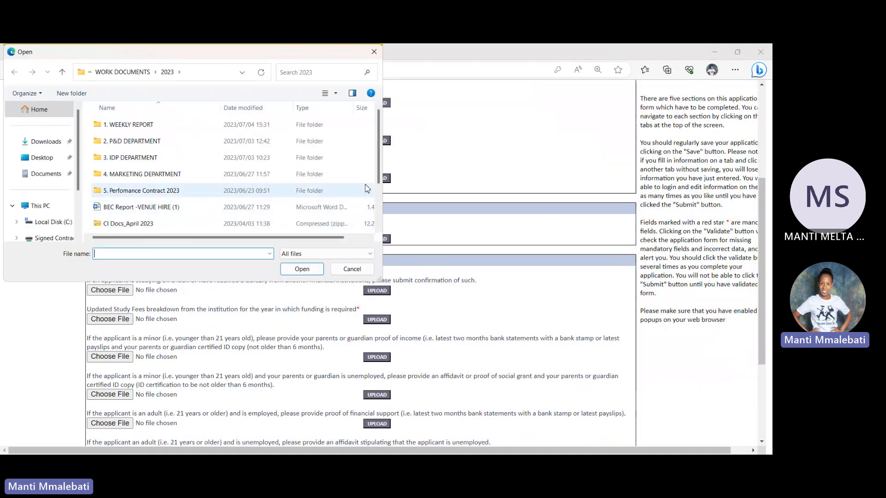
pyautogui.scroll(-2, 202, 206)
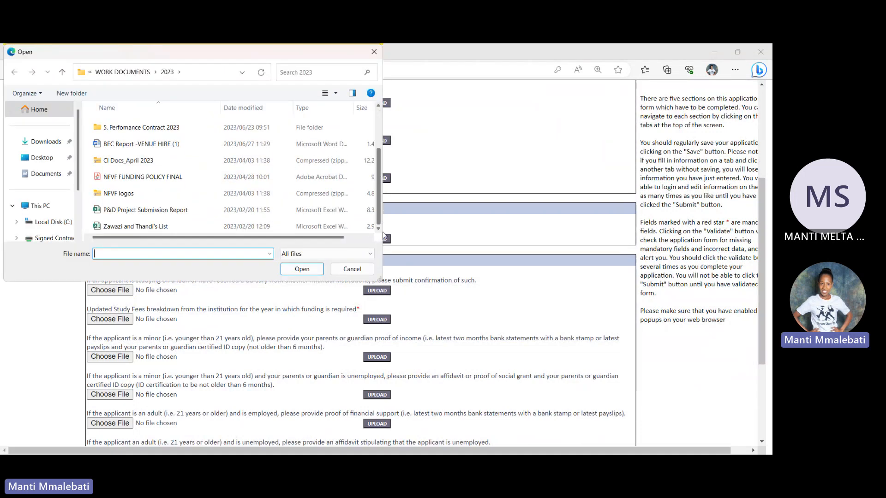
pyautogui.click(302, 269)
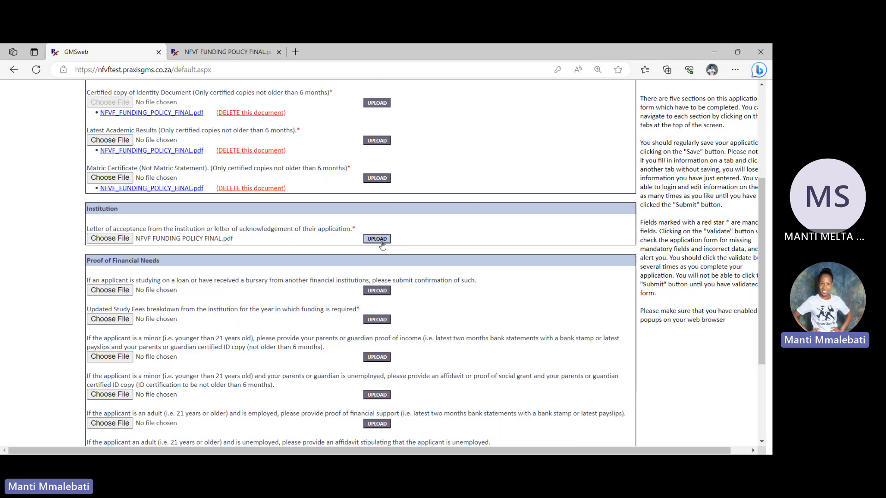
pyautogui.click(382, 241)
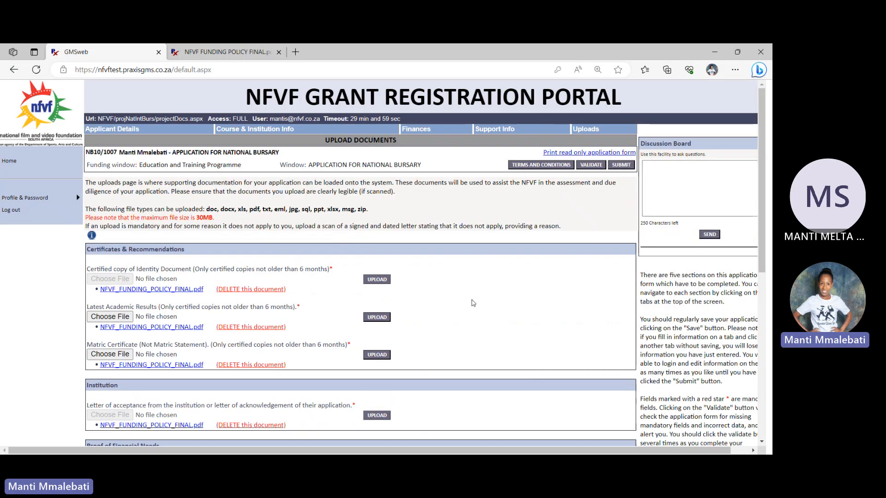
# Attach NFVF FUNDING POLICY FINAL as the Updated Study Fees breakdown under Proof of Financial Needs
pyautogui.scroll(-4, 757, 344)
pyautogui.scroll(-1, 757, 344)
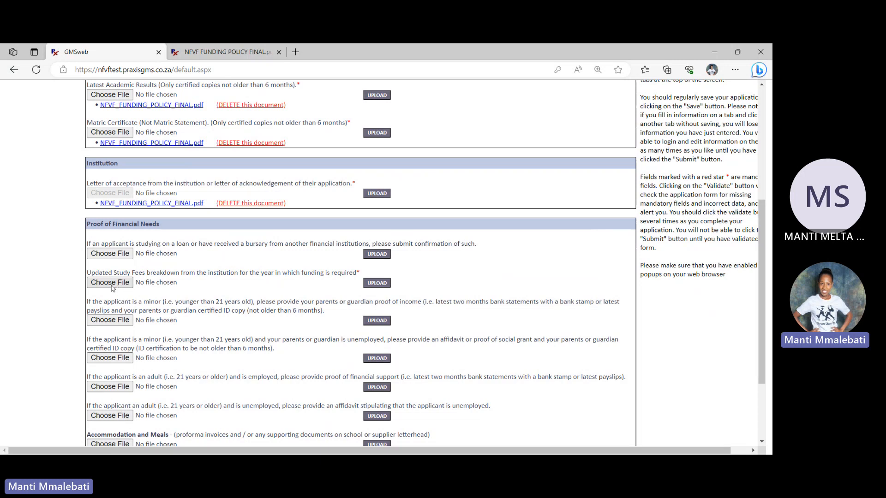
pyautogui.click(112, 284)
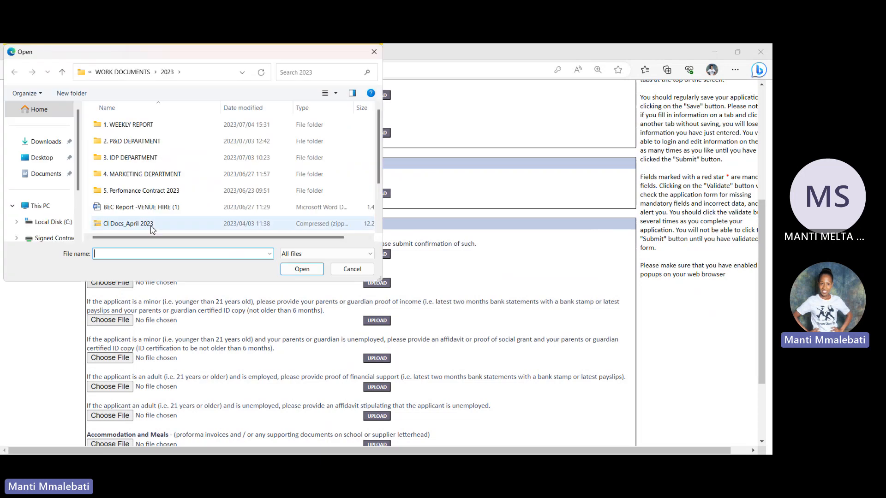
pyautogui.scroll(-2, 379, 216)
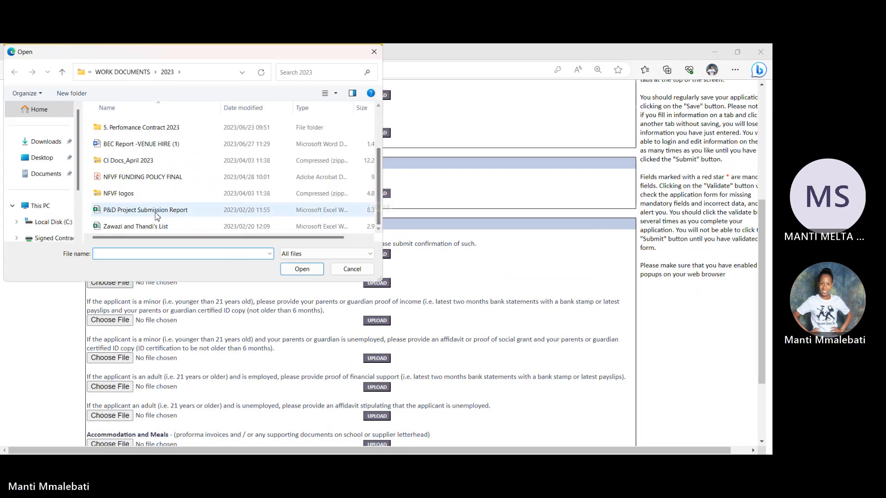
pyautogui.click(134, 193)
pyautogui.click(143, 177)
pyautogui.click(302, 270)
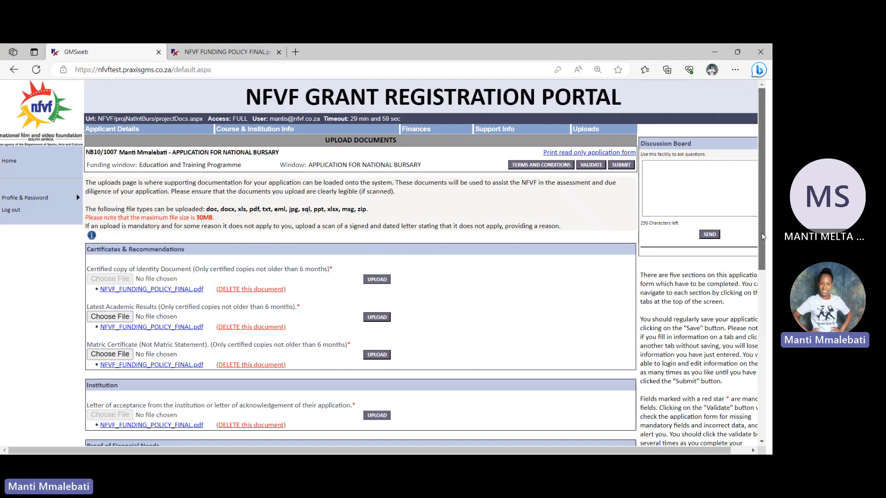
# Upload NFVF FUNDING POLICY FINAL as the parents' or guardian's proof of income and certified ID copy for a minor applicant
pyautogui.moveTo(762, 237); pyautogui.dragTo(738, 445)
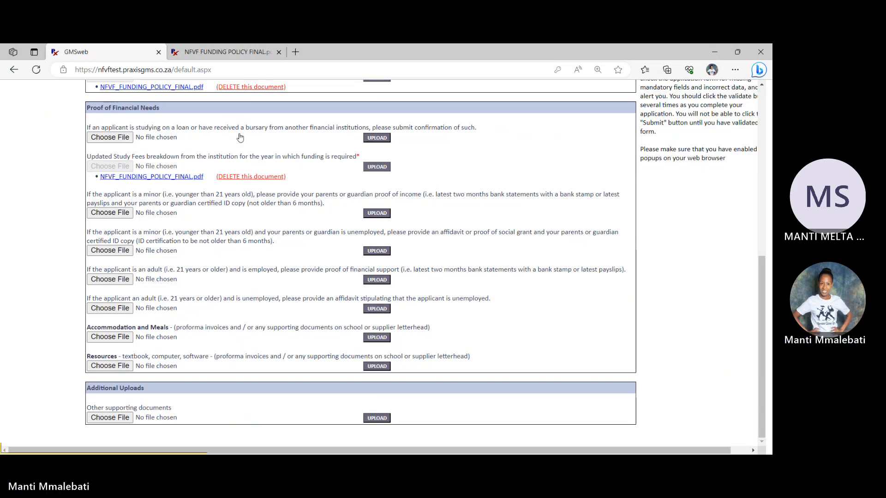
pyautogui.click(121, 213)
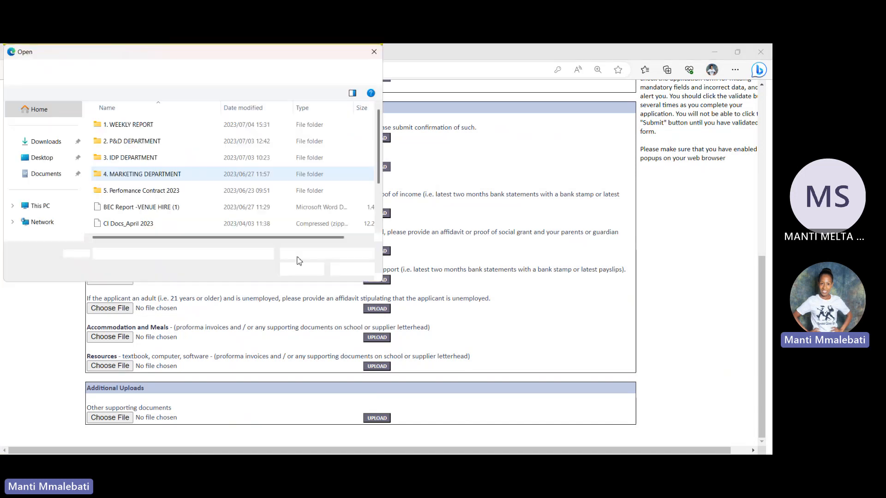
pyautogui.scroll(-2, 377, 210)
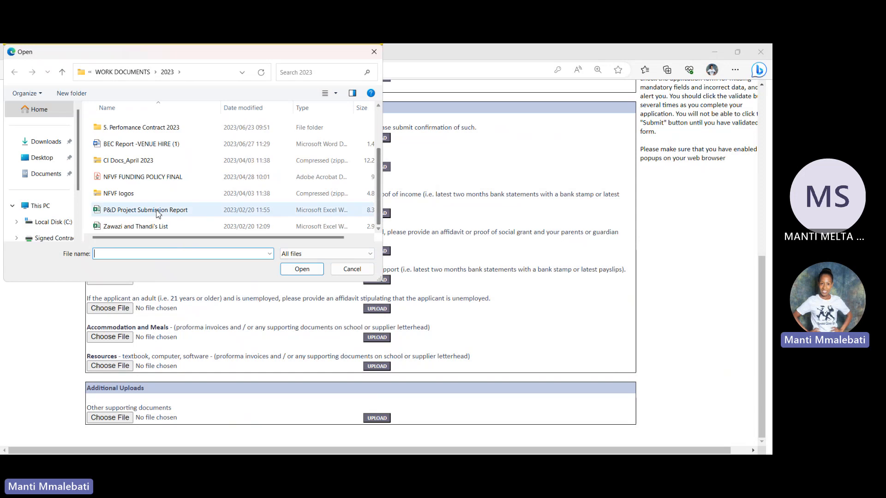
pyautogui.click(150, 178)
pyautogui.click(302, 269)
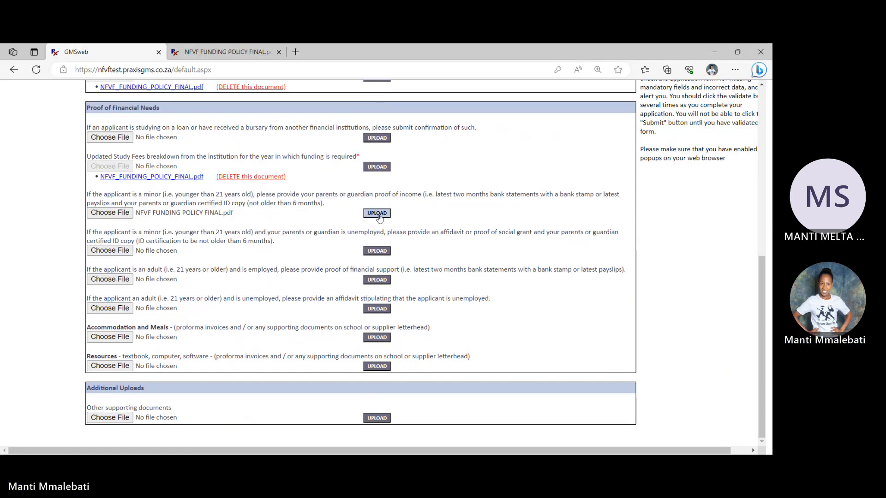
pyautogui.click(378, 214)
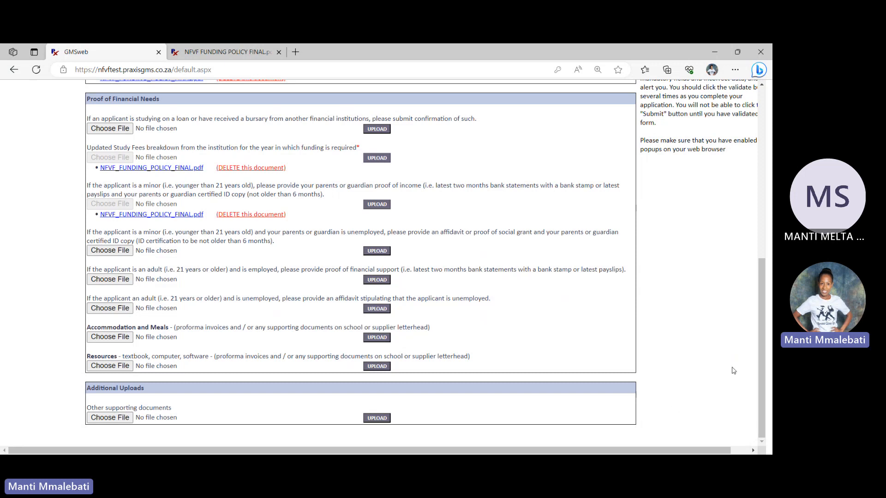
# Validate the bursary application to check for missing mandatory fields, and close the validation report
pyautogui.scroll(10, 766, 378)
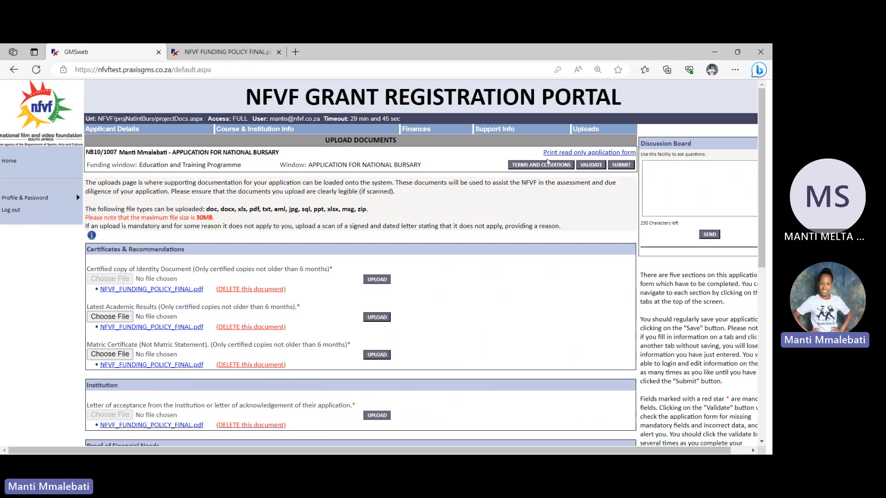
pyautogui.click(592, 166)
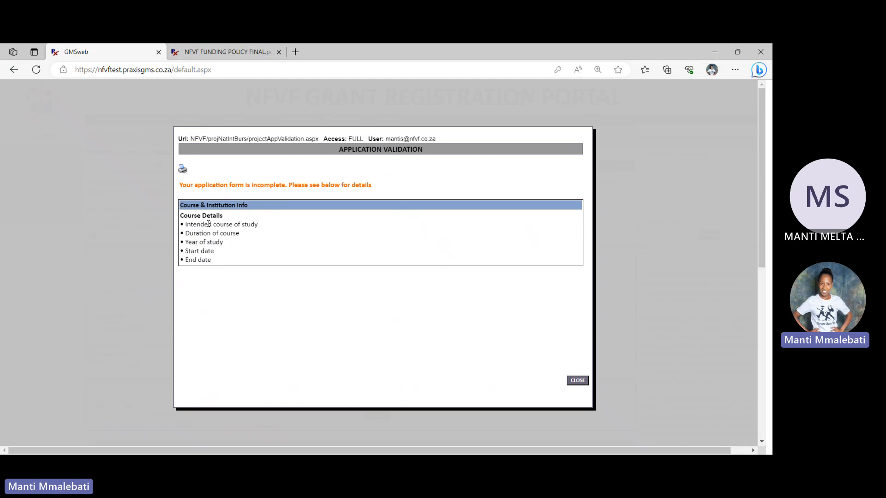
pyautogui.click(578, 381)
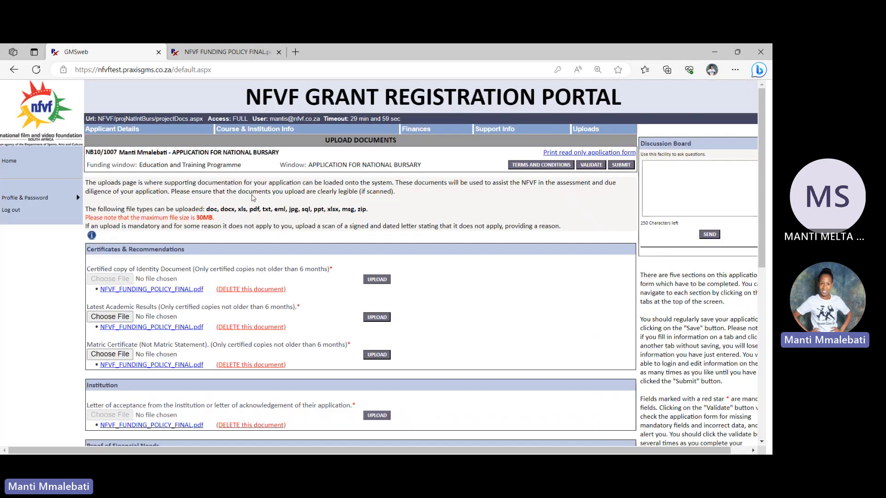
# In the Course Details, enter Diploma in Film and TV as the intended course, with a 3-year duration and year of study 1
pyautogui.click(245, 131)
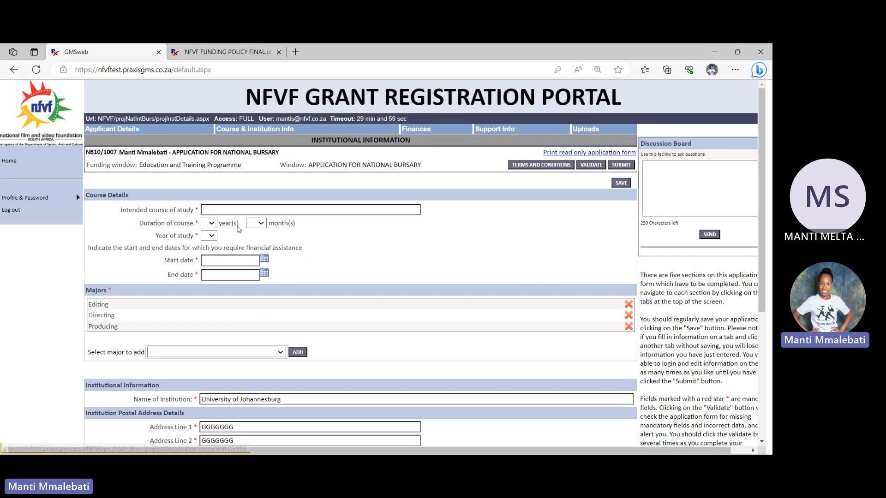
pyautogui.click(240, 211)
pyautogui.click(231, 239)
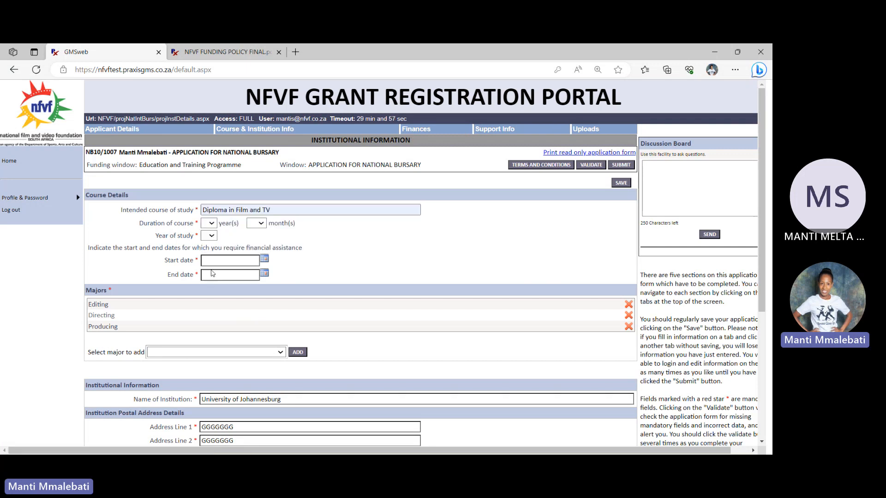
pyautogui.click(209, 268)
pyautogui.click(211, 237)
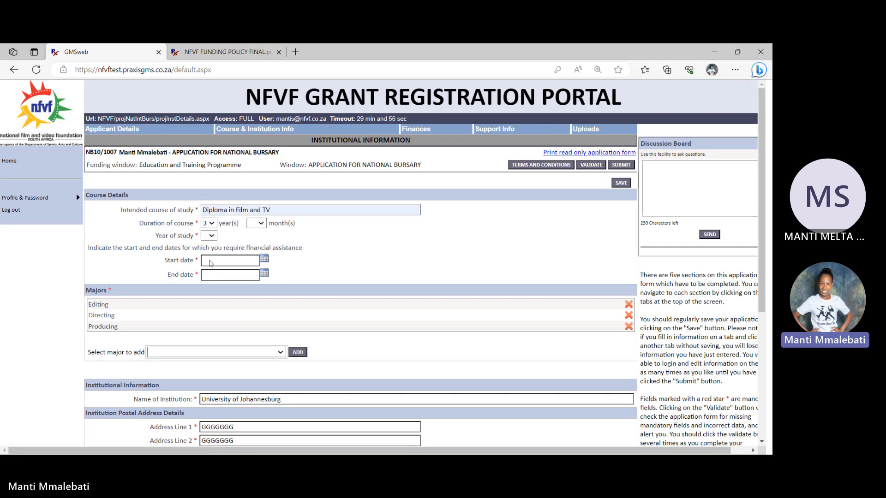
pyautogui.click(210, 259)
# Set the financial assistance period to start 01/02/2024 and end 31/12/2024, and save the course and institution information
pyautogui.click(230, 261)
pyautogui.click(226, 295)
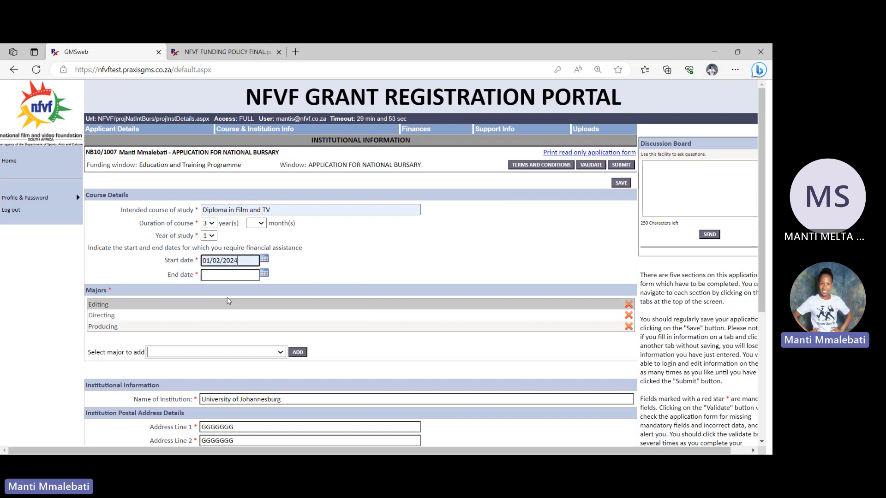
pyautogui.click(228, 273)
pyautogui.click(231, 324)
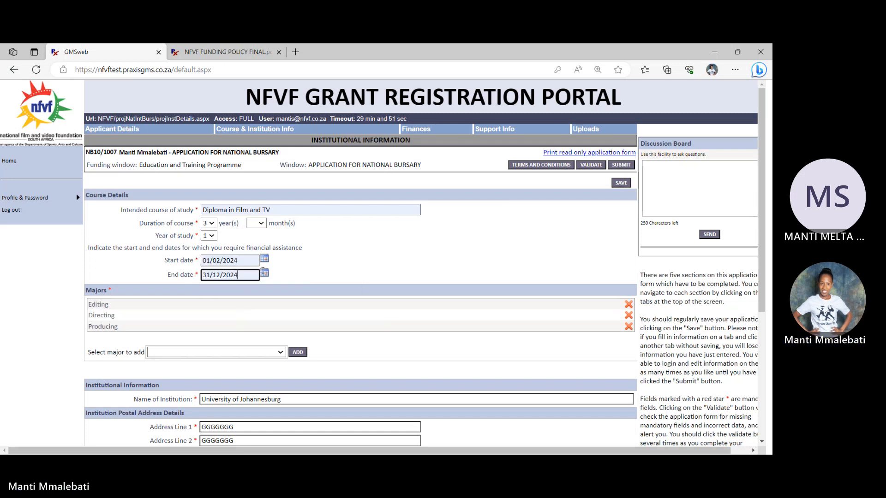
pyautogui.click(620, 184)
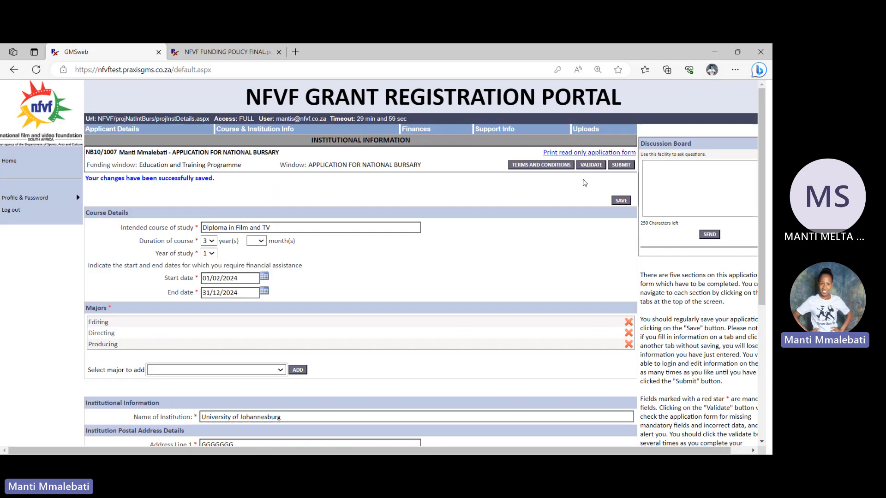
# Validate the application again and accept the NFVF terms and conditions for its submission
pyautogui.click(590, 165)
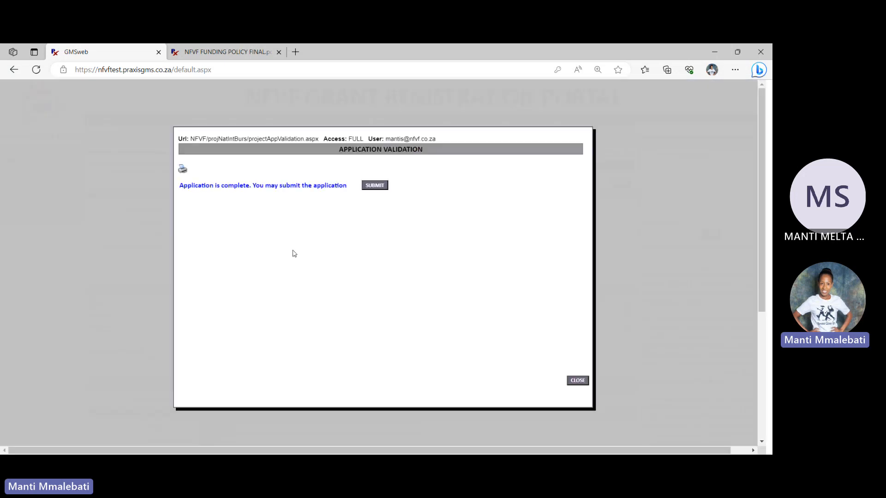
pyautogui.click(377, 186)
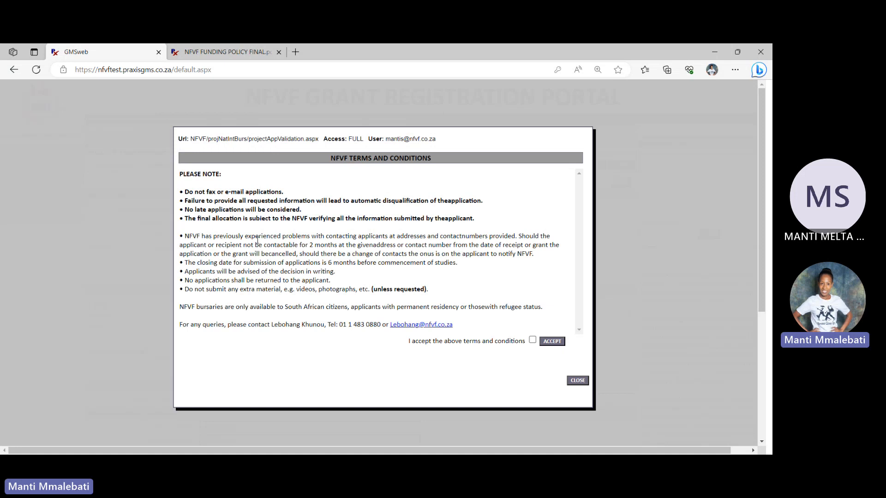
pyautogui.click(534, 342)
pyautogui.click(552, 342)
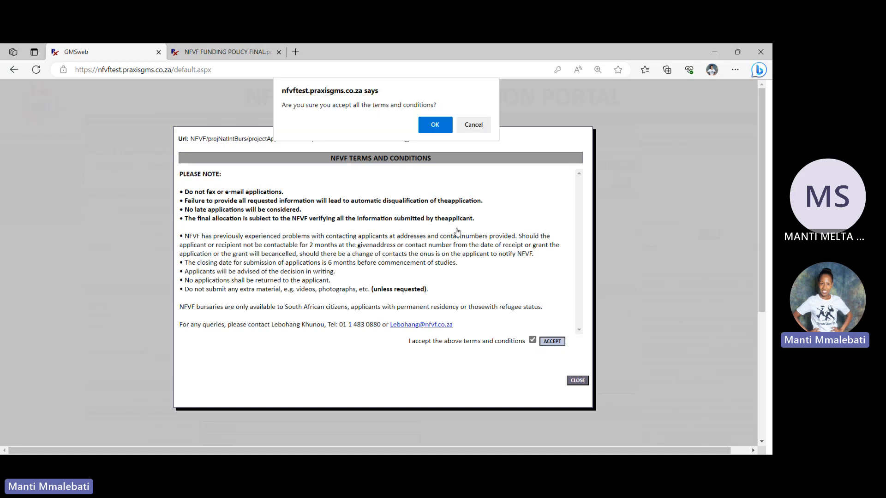
pyautogui.click(435, 123)
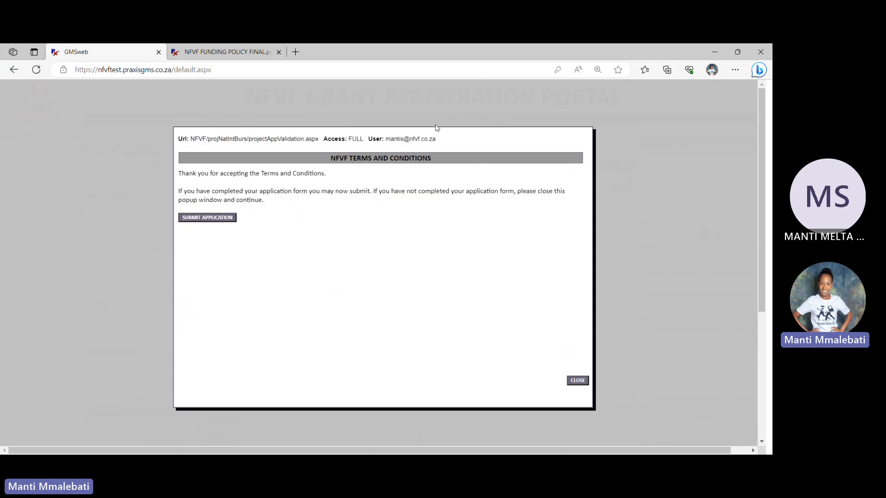
# Submit the validated National Bursary application and close the validation window
pyautogui.click(210, 219)
pyautogui.click(364, 189)
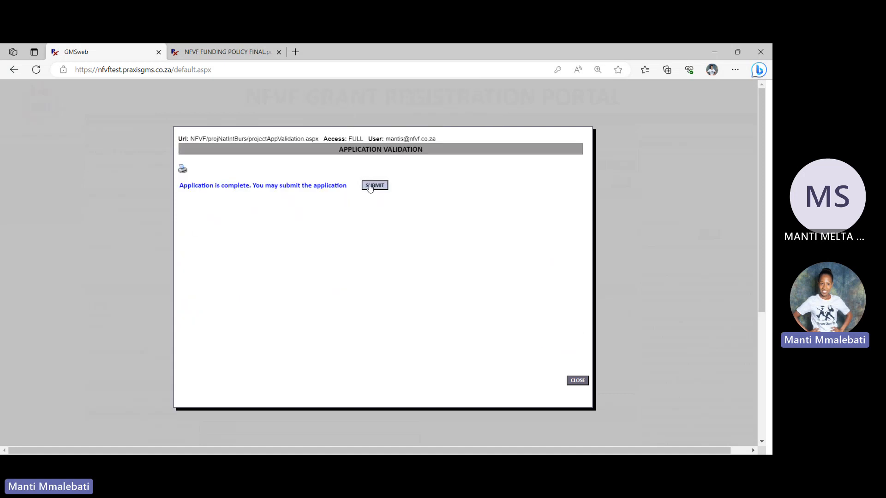
pyautogui.click(576, 379)
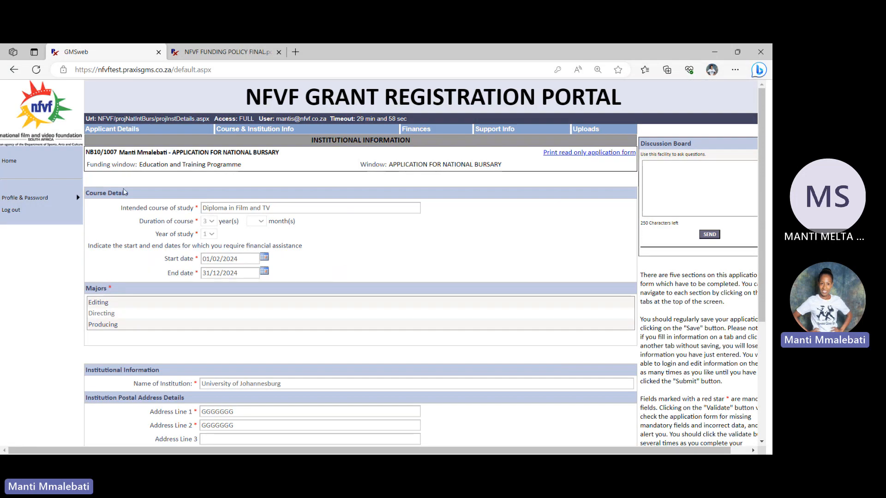
# Return to the portal home page and check the application status of the newest National Bursary entry
pyautogui.click(6, 163)
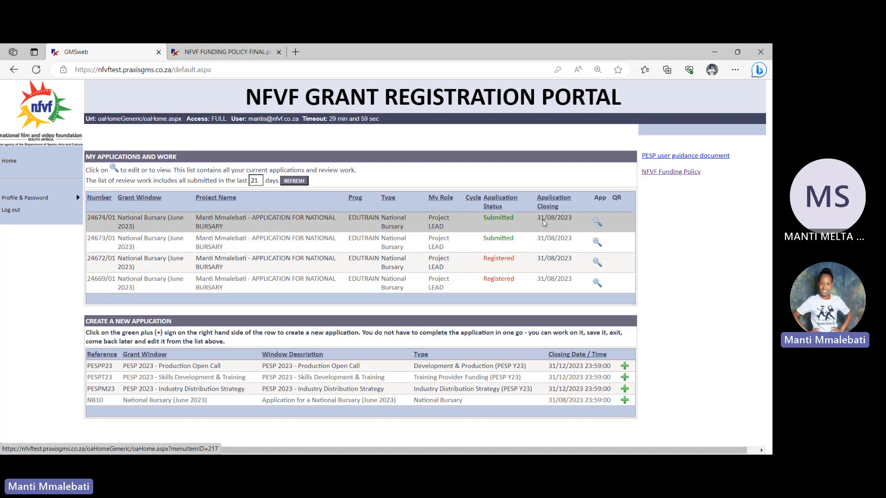
pyautogui.doubleClick(517, 218)
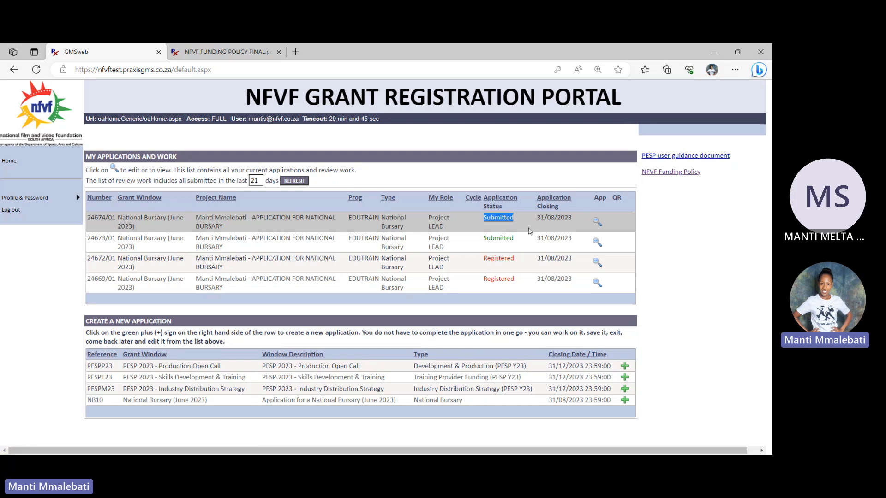
pyautogui.moveTo(520, 222); pyautogui.dragTo(467, 223)
pyautogui.click(515, 222)
pyautogui.moveTo(514, 219); pyautogui.dragTo(492, 218)
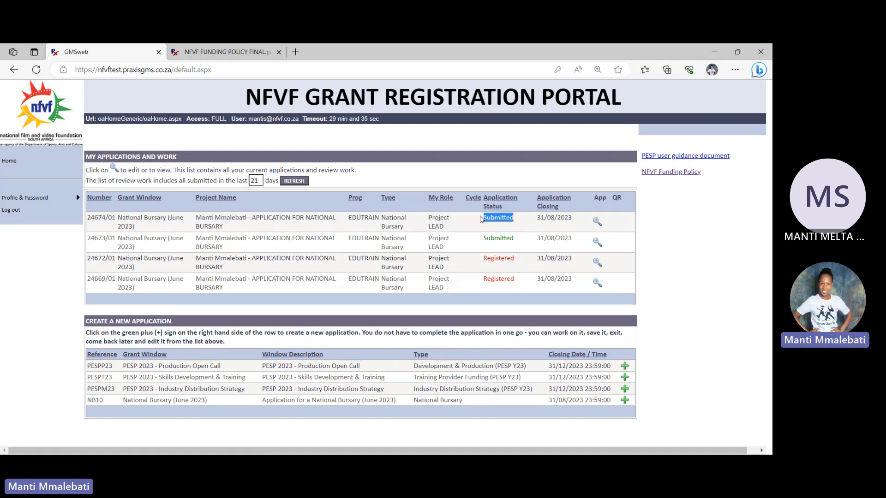
pyautogui.click(505, 222)
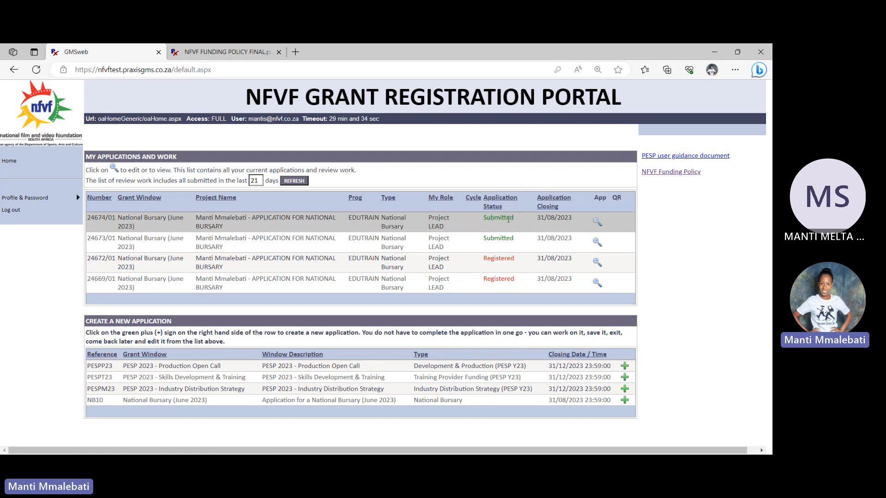